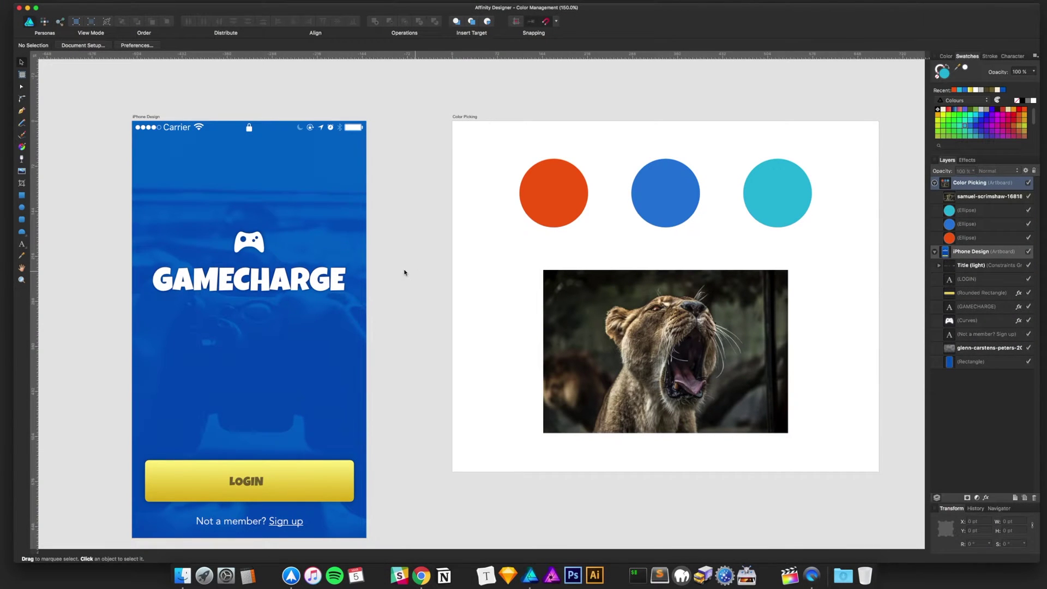
Sample the cyan circle's colour with the Swatches eyedropper and fill the blue circle with it.
{"action": "scroll", "coordinate": [405, 273], "scroll_direction": "down", "scroll_amount": 1}
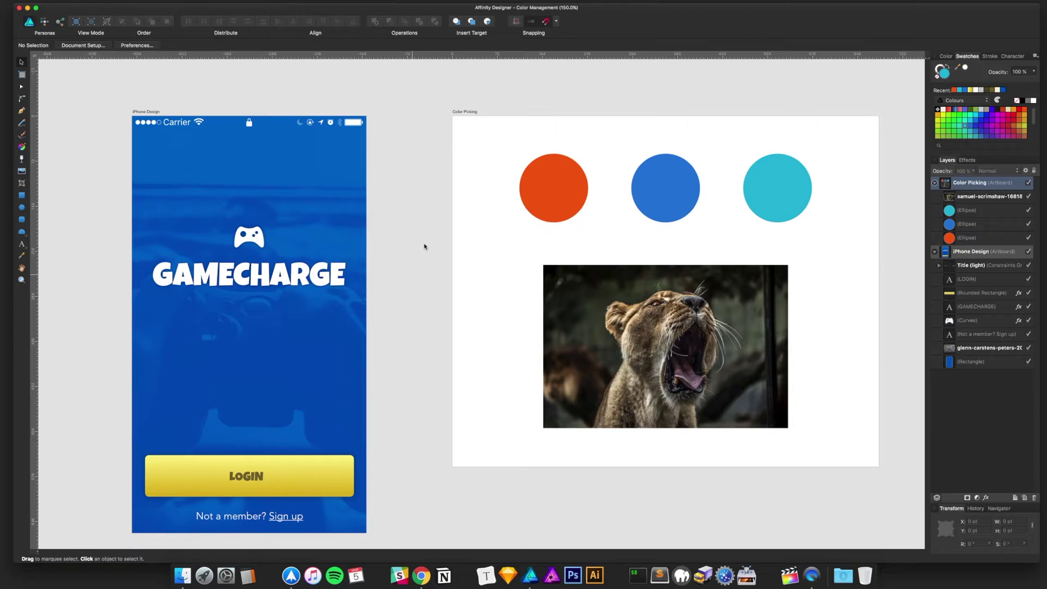
{"action": "scroll", "coordinate": [420, 240], "scroll_direction": "up", "scroll_amount": 2}
{"action": "scroll", "coordinate": [420, 240], "scroll_direction": "right", "scroll_amount": 2}
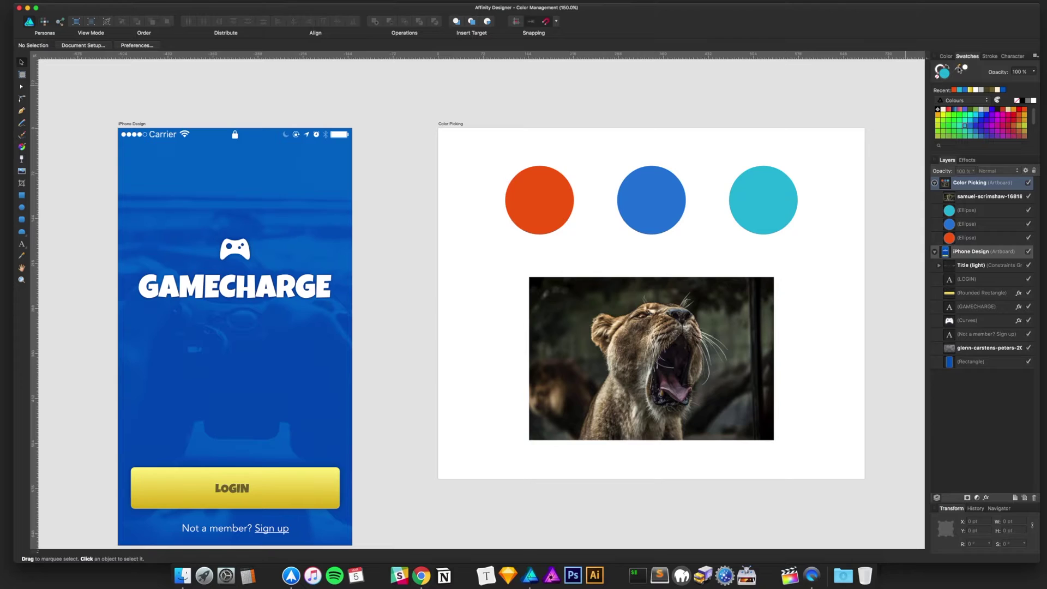
{"action": "left_click_drag", "start_coordinate": [960, 70], "coordinate": [810, 170]}
{"action": "left_click_drag", "start_coordinate": [959, 67], "coordinate": [753, 204]}
{"action": "left_click", "coordinate": [663, 196]}
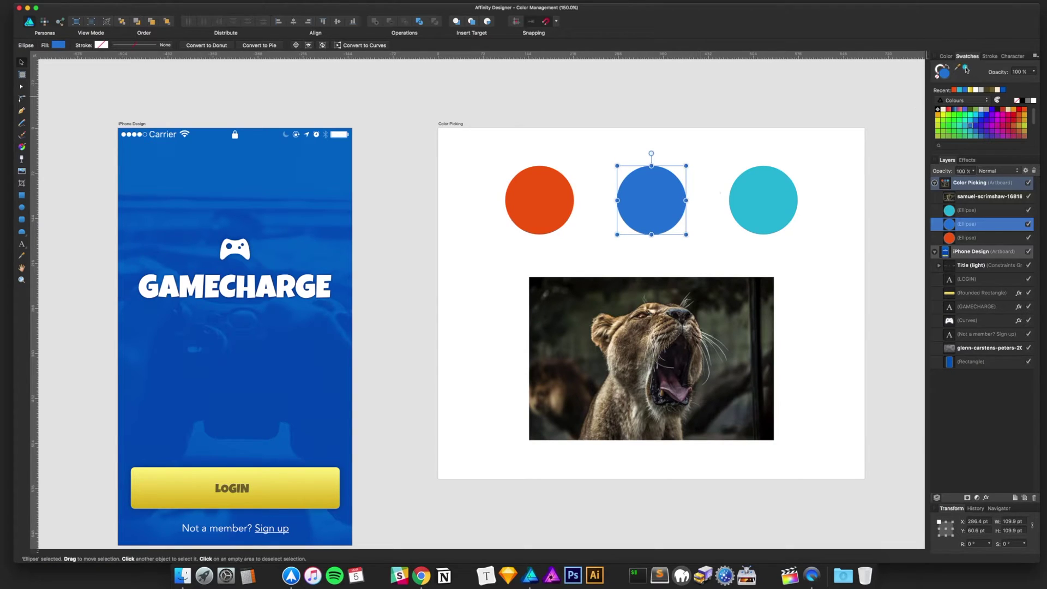
{"action": "left_click", "coordinate": [965, 67]}
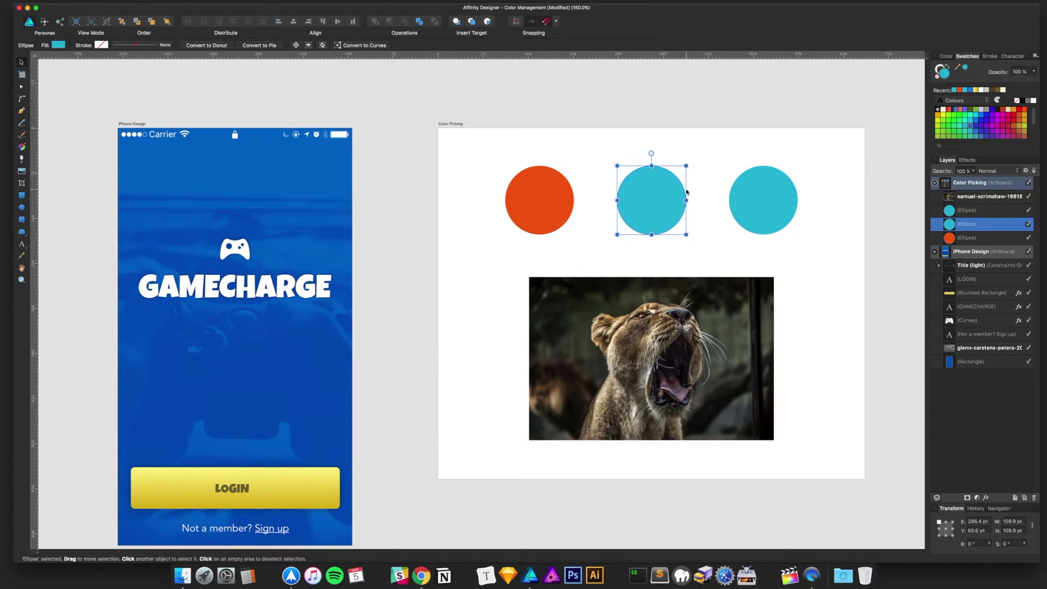
Undo the cyan fill, deselect the circle, and switch to the Color Picker tool.
{"action": "key", "text": "super+z"}
{"action": "left_click", "coordinate": [706, 185]}
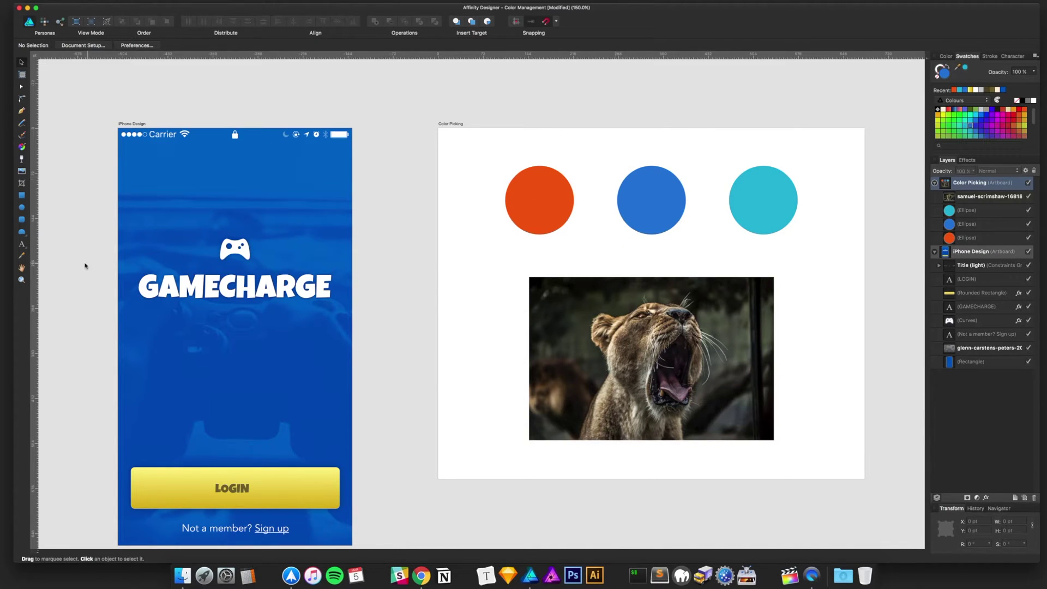
{"action": "left_click", "coordinate": [21, 257]}
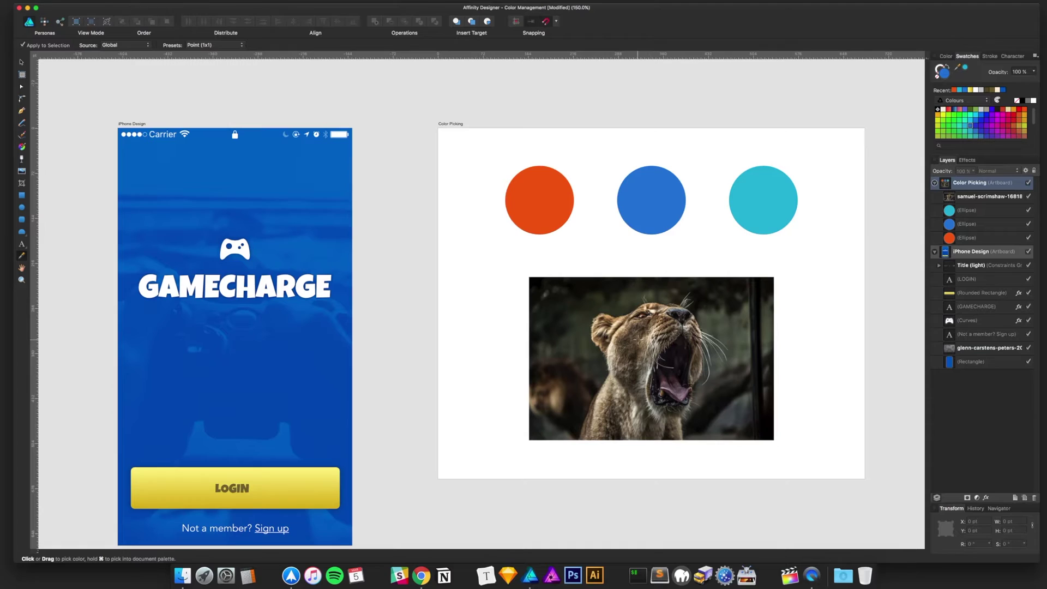
Set the Color Picker source to Current Object and sample browns from the lion photo.
{"action": "left_click", "coordinate": [633, 342]}
{"action": "left_click", "coordinate": [126, 45]}
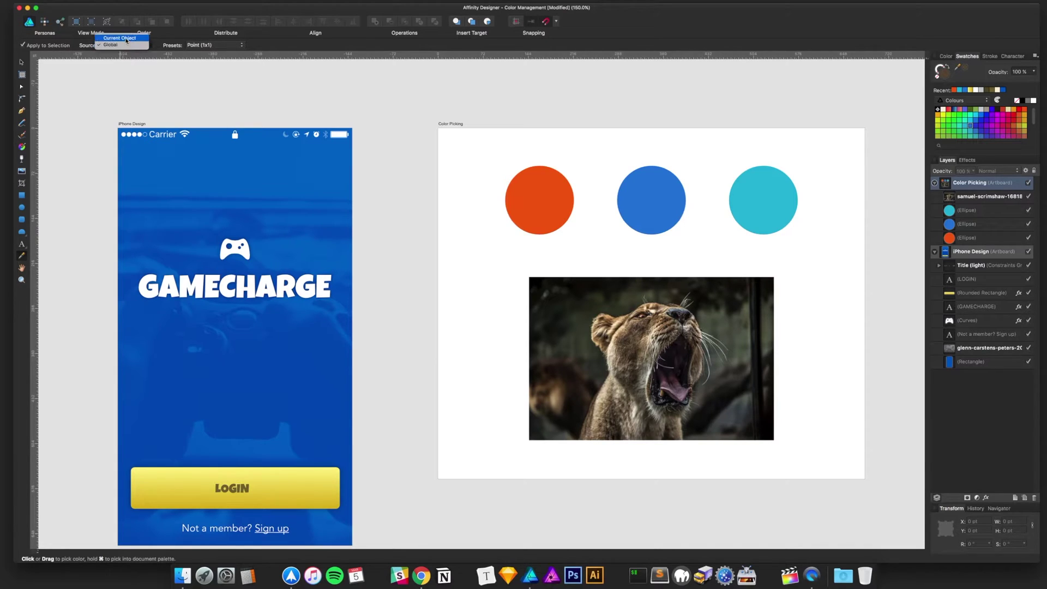
{"action": "left_click", "coordinate": [134, 53]}
{"action": "left_click", "coordinate": [645, 332]}
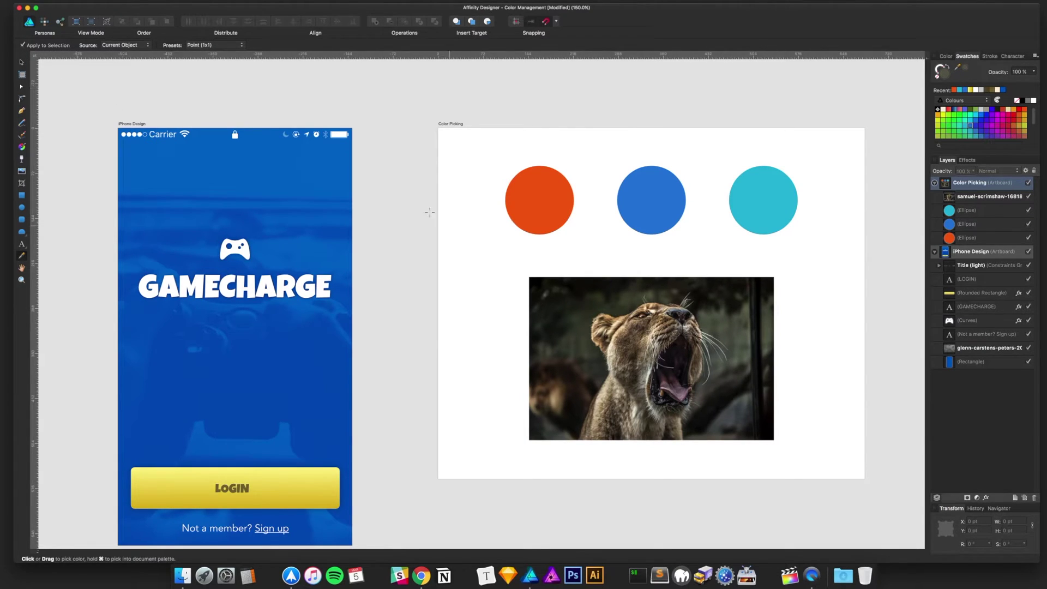
Select the lion photo, sample a brown from it, and set the preset to Average (65x65).
{"action": "key", "text": "v"}
{"action": "left_click", "coordinate": [600, 323]}
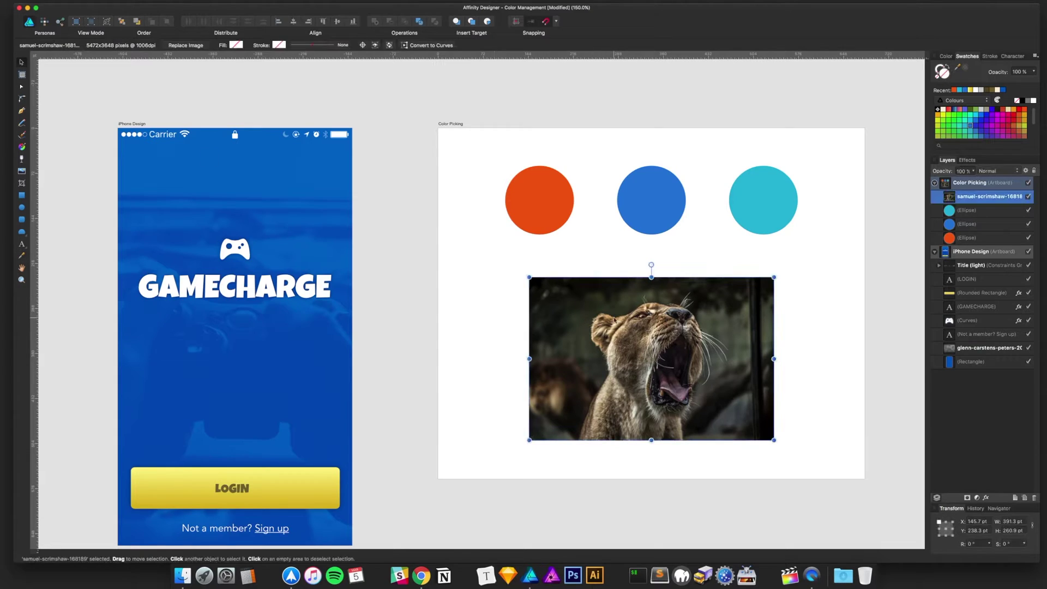
{"action": "left_click", "coordinate": [21, 256]}
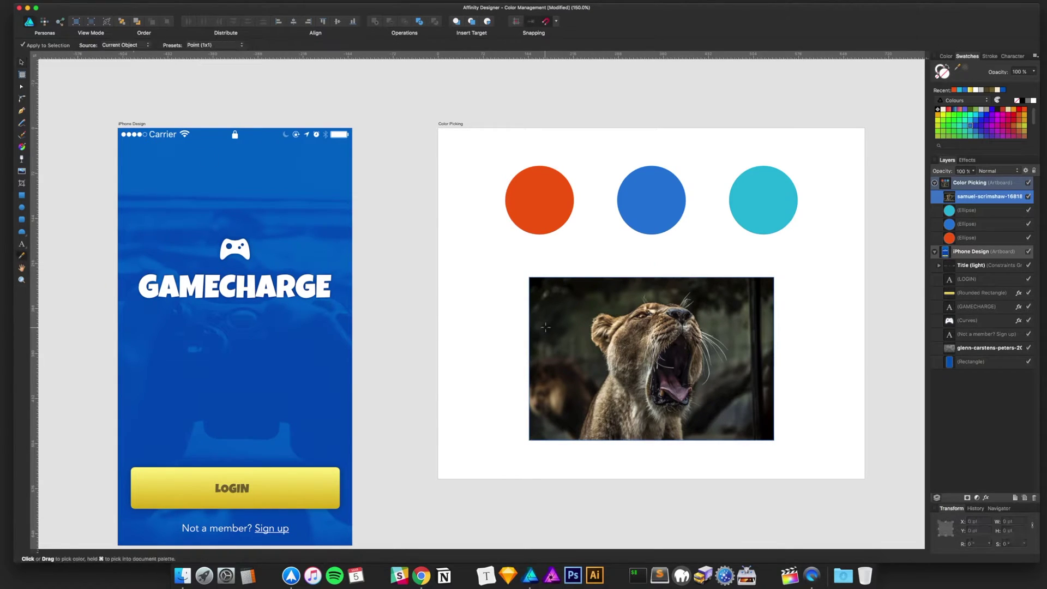
{"action": "left_click", "coordinate": [629, 335]}
{"action": "left_click", "coordinate": [199, 45]}
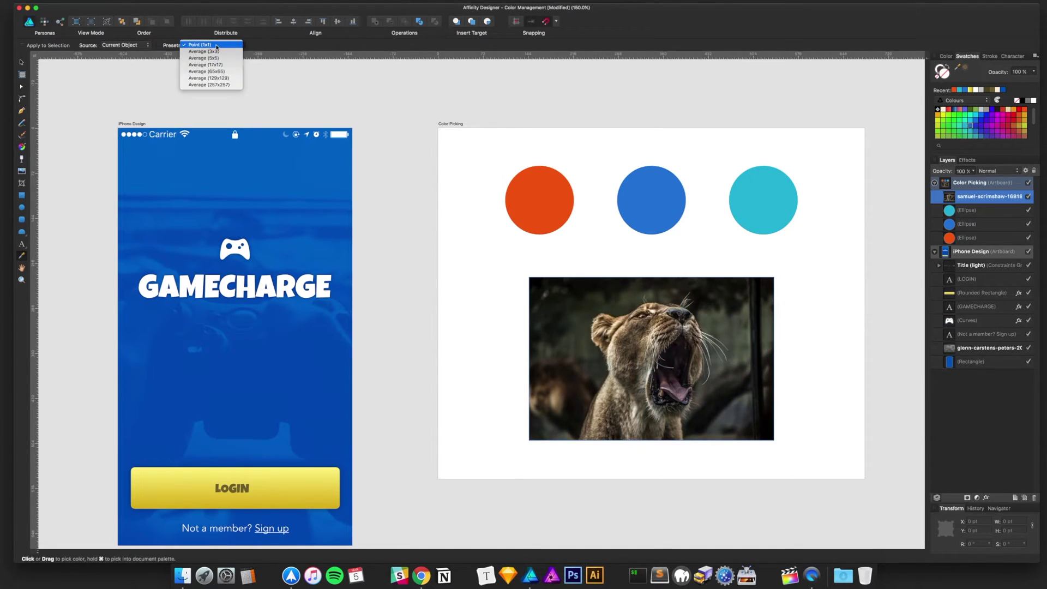
{"action": "left_click", "coordinate": [230, 72]}
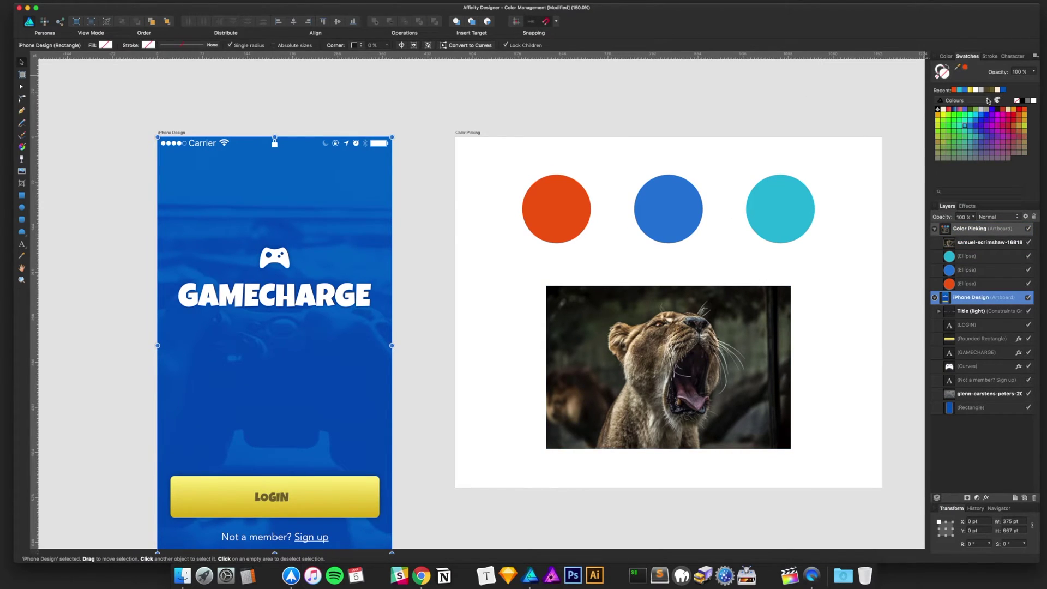
Keep the Colours swatch palette showing and shrink the program window to fit the screen.
{"action": "left_click", "coordinate": [989, 100]}
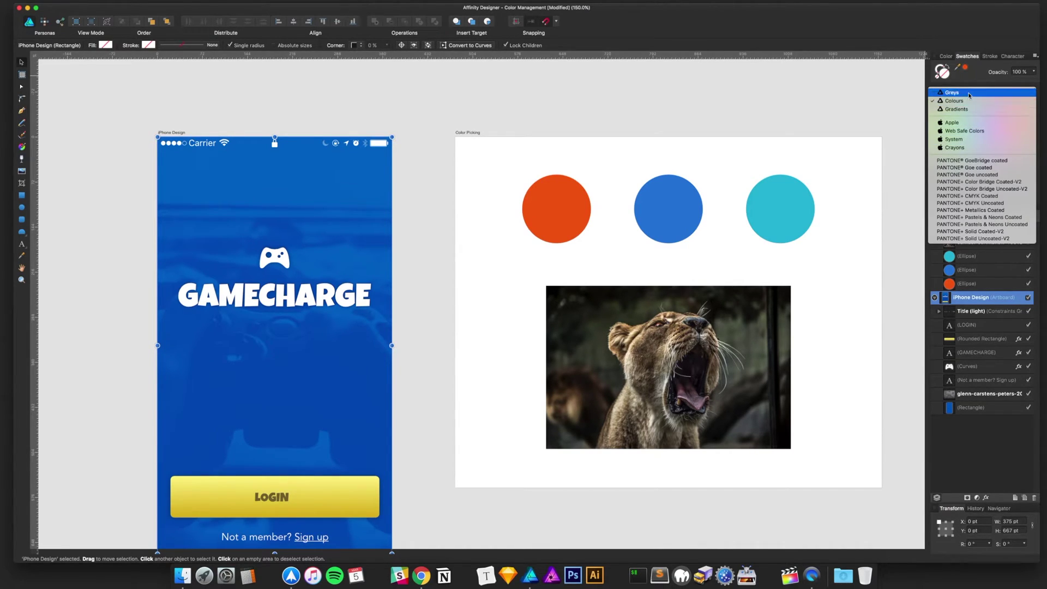
{"action": "left_click", "coordinate": [969, 102]}
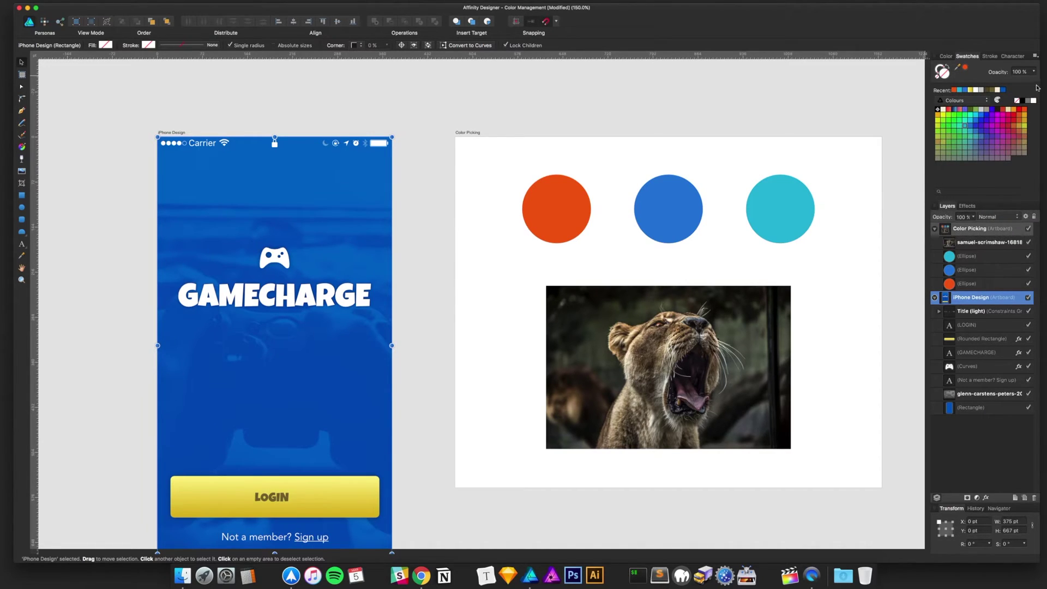
{"action": "left_click", "coordinate": [1037, 56]}
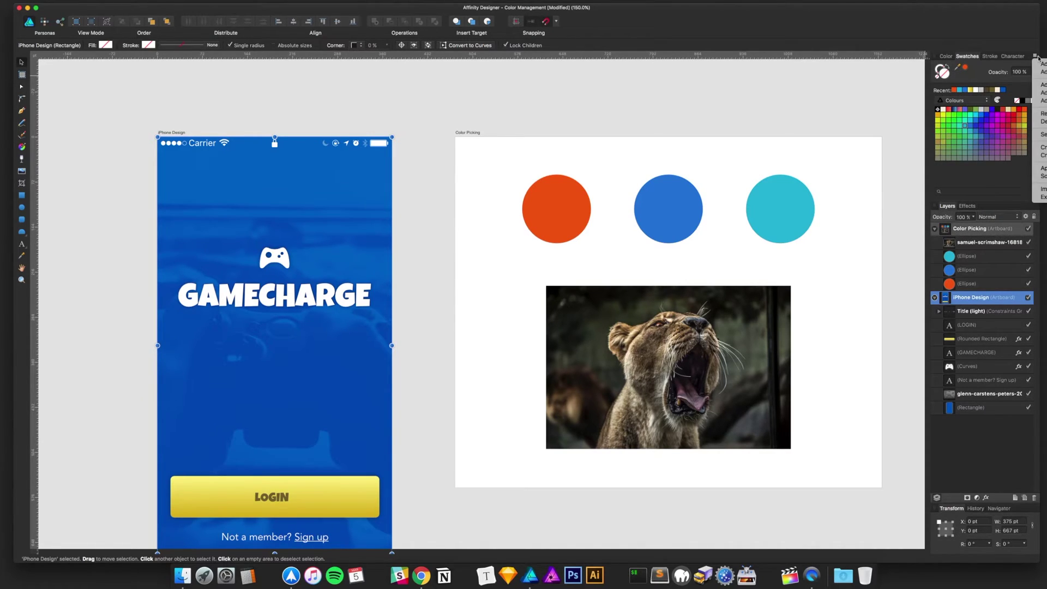
{"action": "left_click", "coordinate": [1002, 14]}
{"action": "double_click", "coordinate": [1005, 10]}
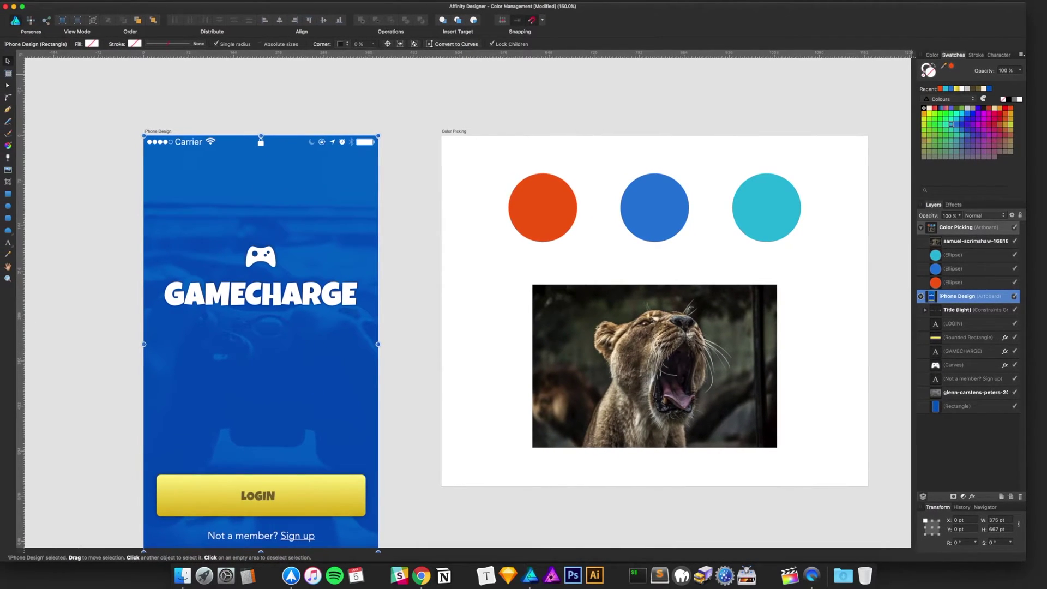
{"action": "left_click_drag", "start_coordinate": [1026, 5], "coordinate": [911, 12]}
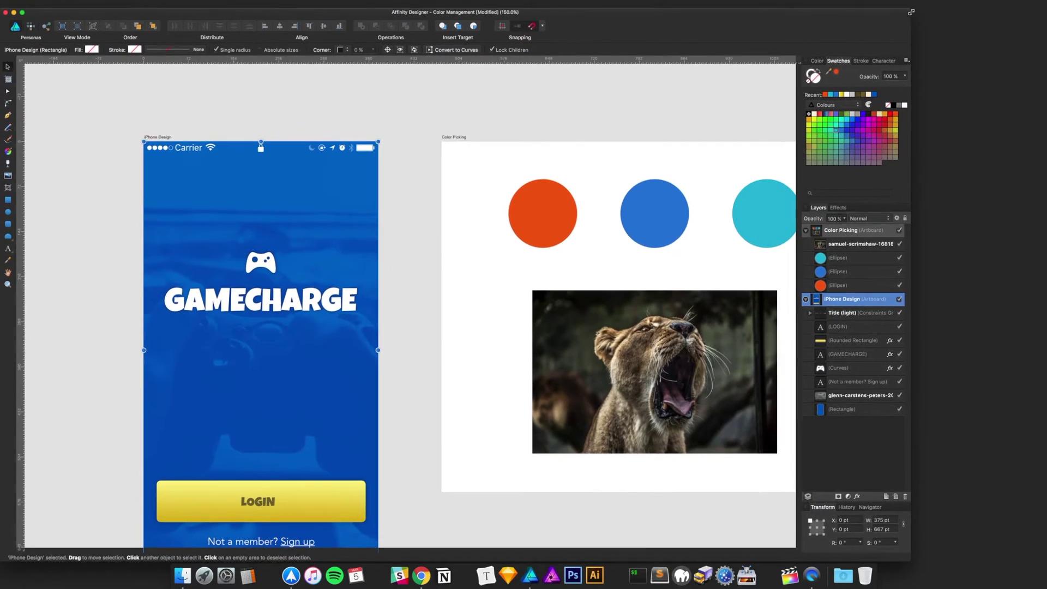
Add a new empty document palette to the Swatches panel.
{"action": "left_click", "coordinate": [906, 61]}
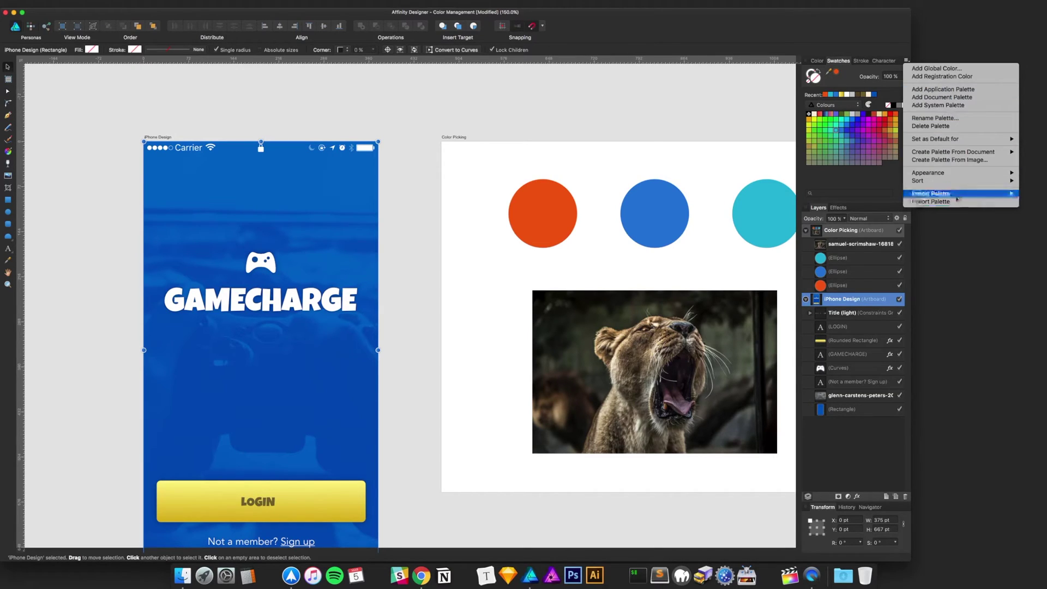
{"action": "mouse_move", "coordinate": [958, 195]}
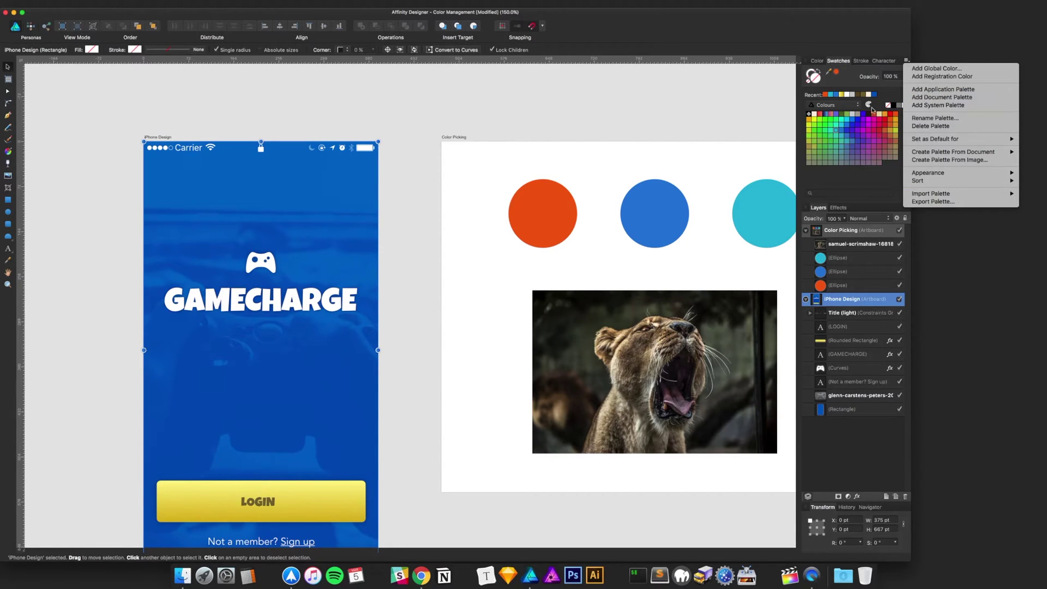
{"action": "left_click", "coordinate": [847, 108]}
{"action": "left_click", "coordinate": [845, 108]}
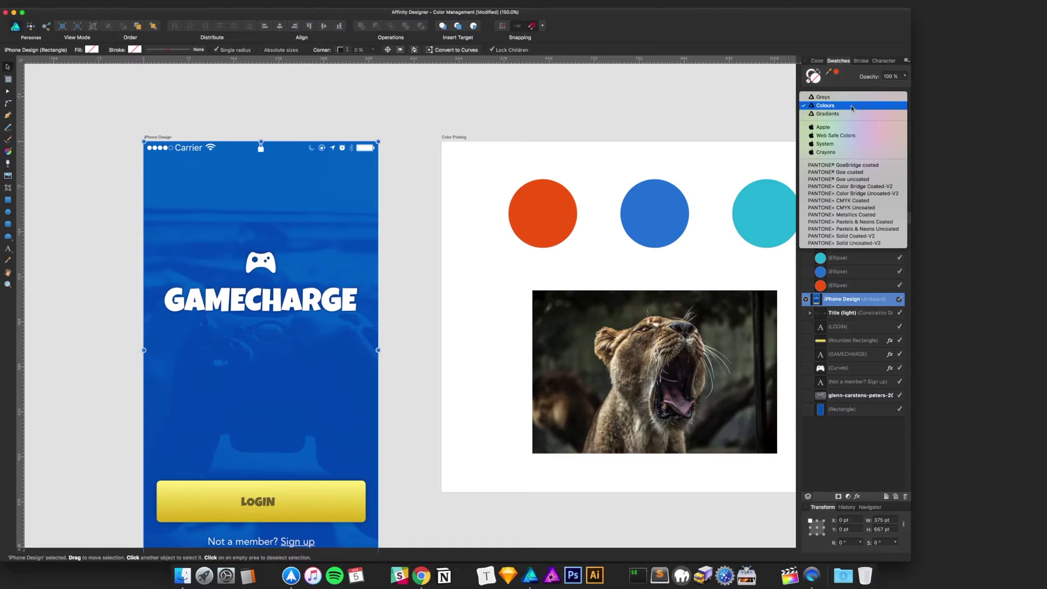
{"action": "left_click", "coordinate": [849, 107]}
{"action": "left_click", "coordinate": [907, 62]}
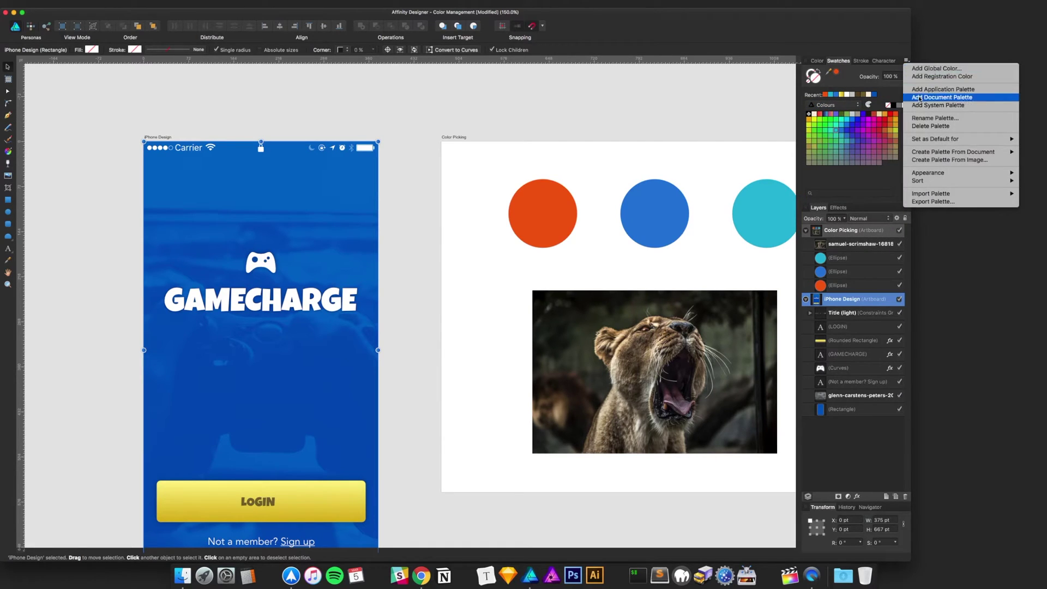
{"action": "left_click", "coordinate": [927, 99]}
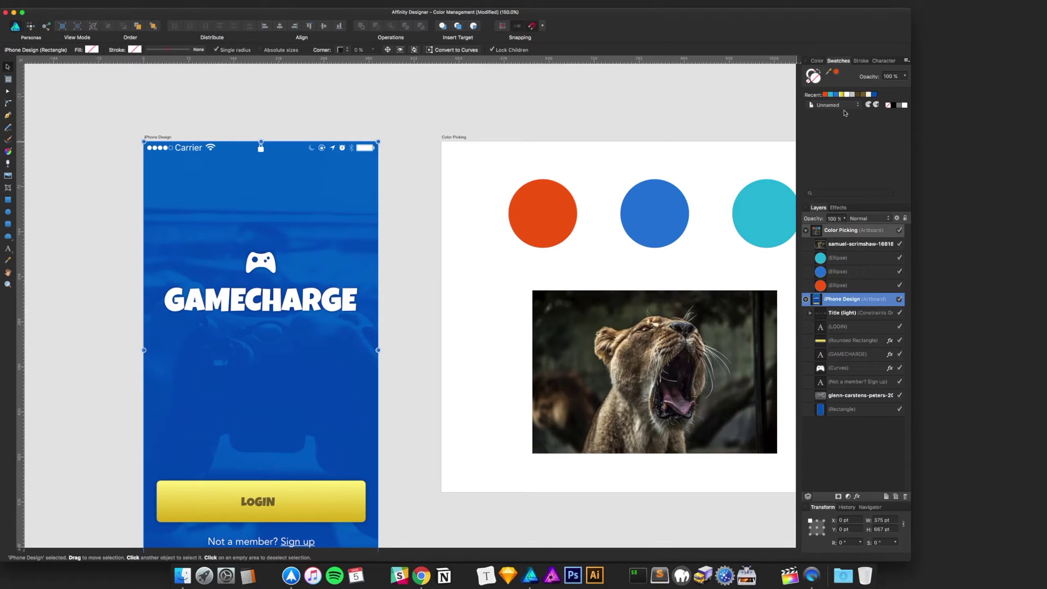
Rename the new Unnamed palette to My Document Palette.
{"action": "left_click", "coordinate": [907, 61]}
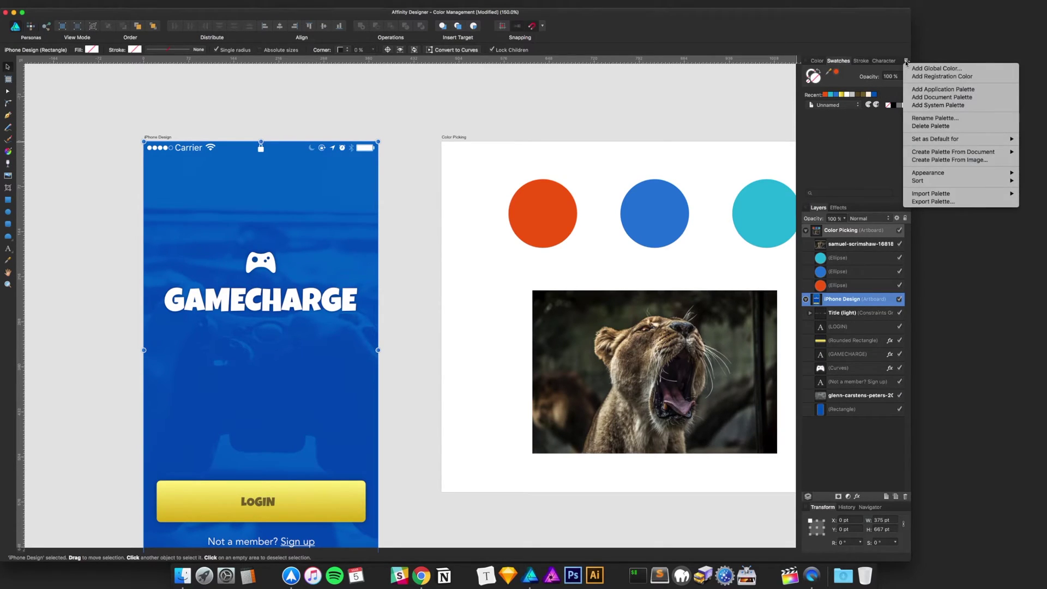
{"action": "left_click", "coordinate": [939, 120]}
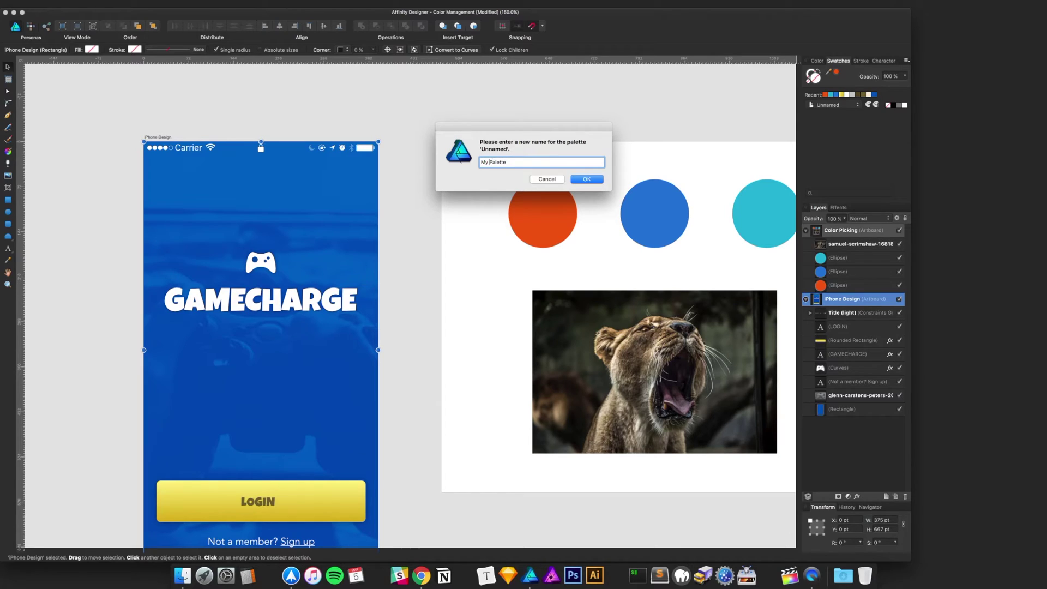
{"action": "type", "text": "Document"}
{"action": "key", "text": "Return"}
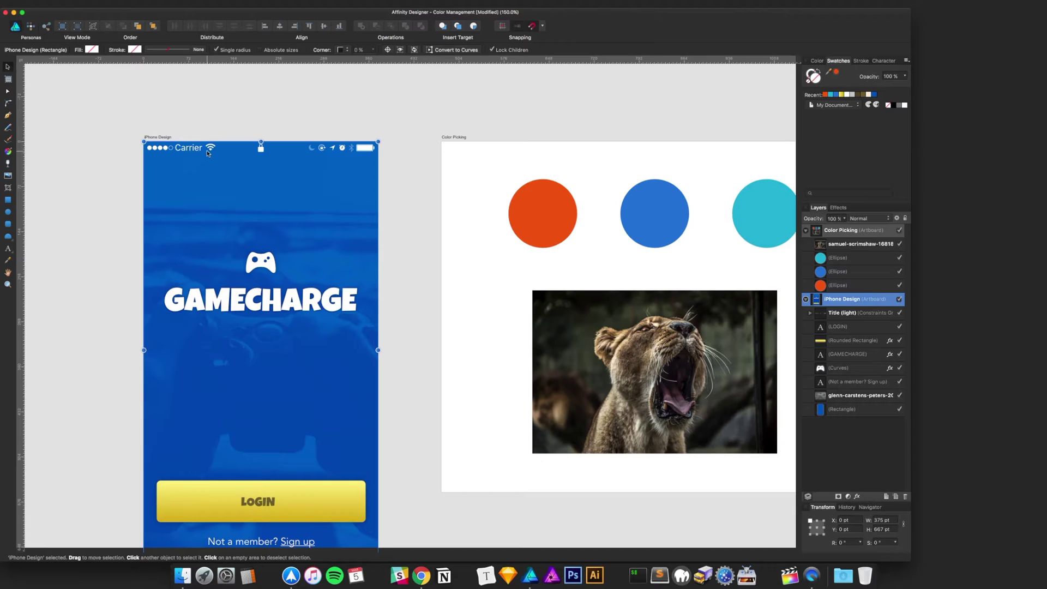
Select the circles on the canvas and add the blue and cyan fills as document palette swatches.
{"action": "left_click", "coordinate": [187, 133]}
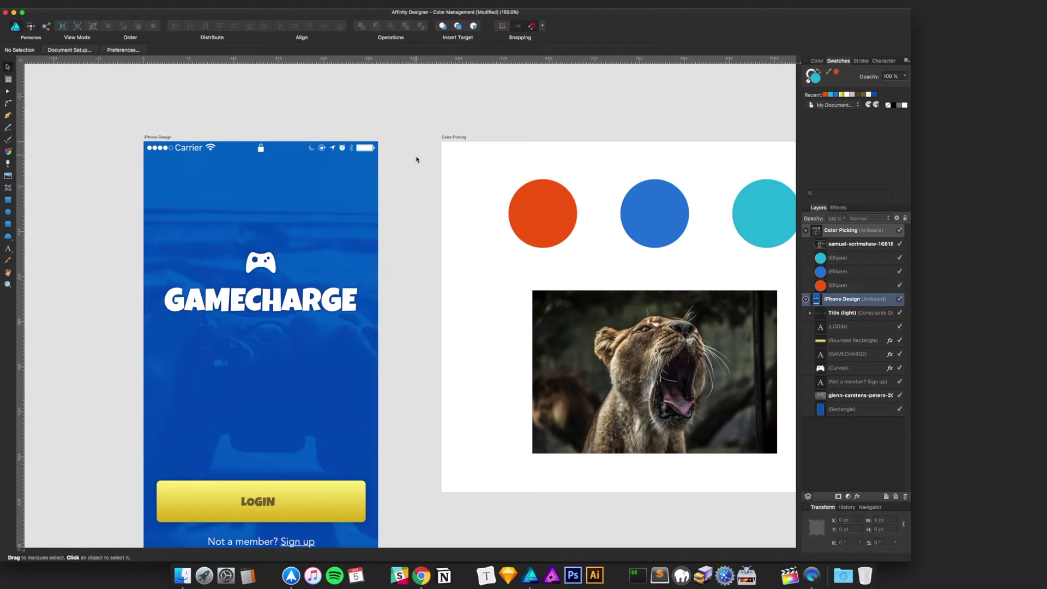
{"action": "left_click", "coordinate": [570, 214]}
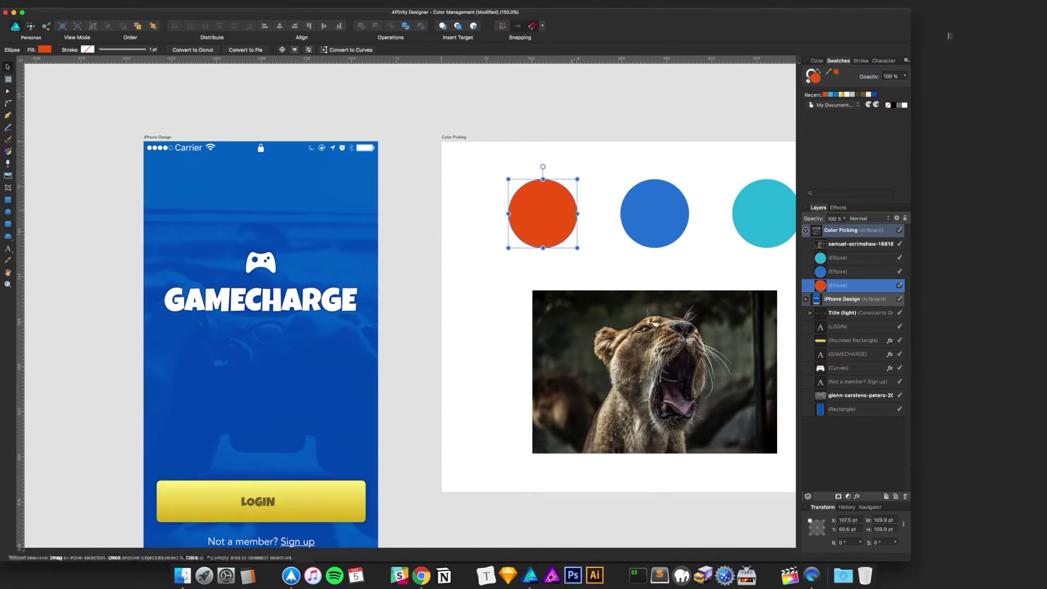
{"action": "left_click", "coordinate": [669, 185]}
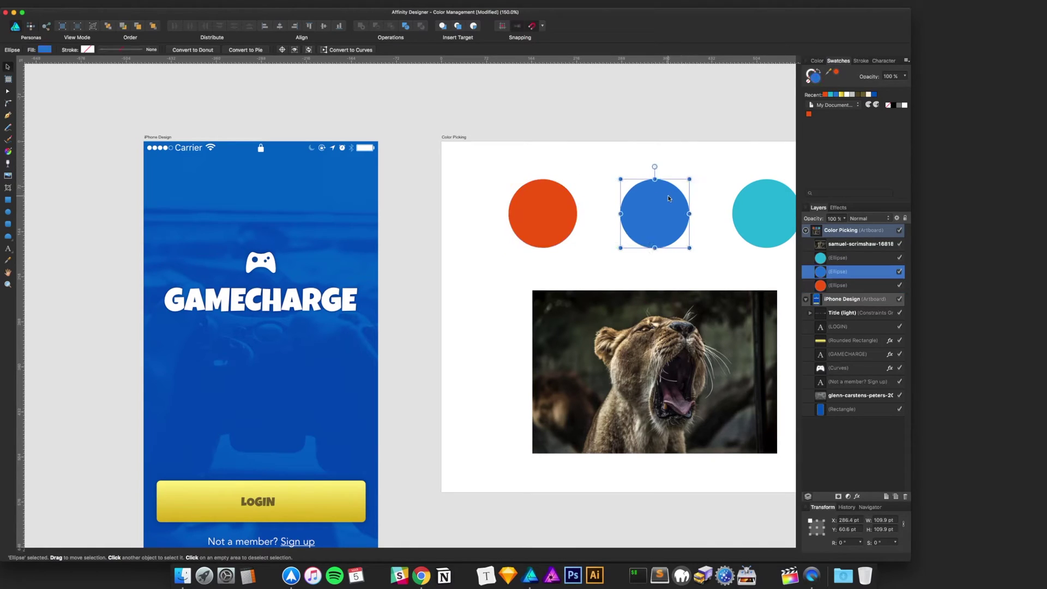
{"action": "left_click", "coordinate": [869, 105]}
{"action": "left_click", "coordinate": [716, 154]}
{"action": "scroll", "coordinate": [712, 187], "scroll_direction": "right", "scroll_amount": 3}
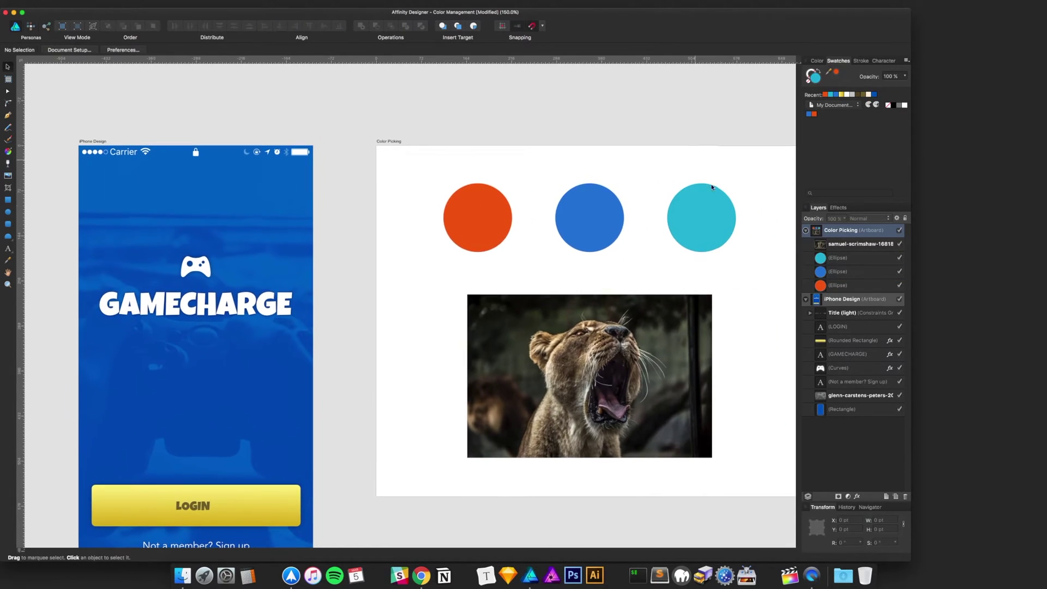
{"action": "left_click", "coordinate": [712, 187]}
{"action": "left_click", "coordinate": [869, 105]}
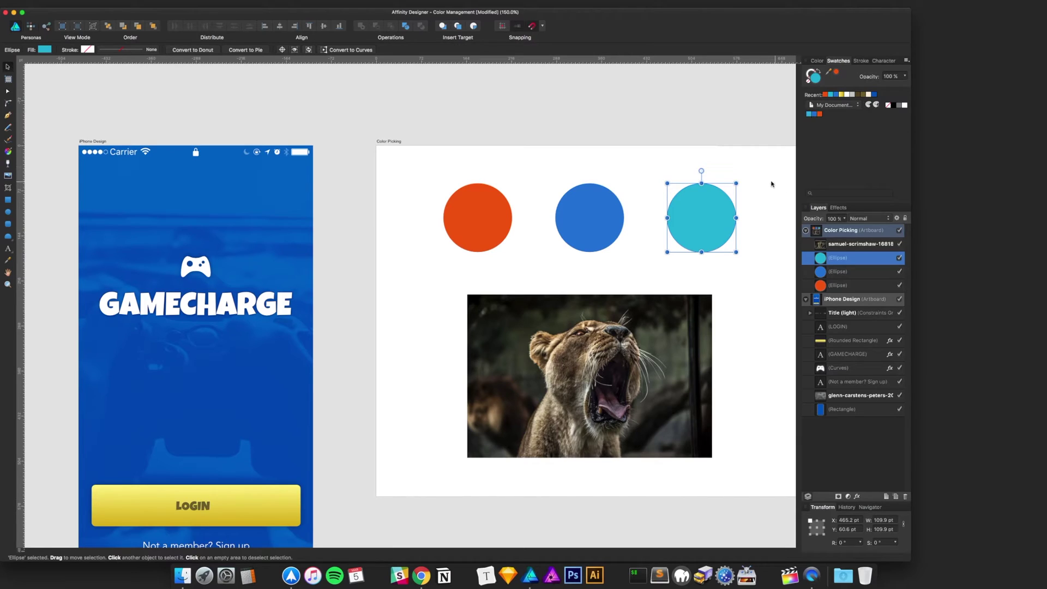
{"action": "left_click", "coordinate": [716, 158]}
{"action": "left_click", "coordinate": [829, 107]}
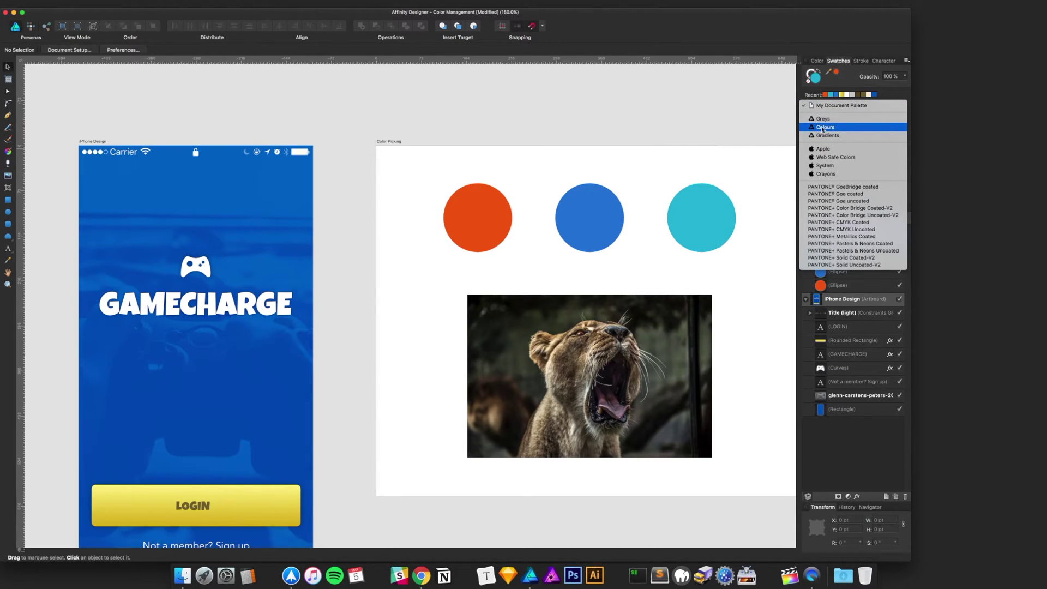
Add a new empty application palette to the Swatches panel.
{"action": "left_click", "coordinate": [895, 89]}
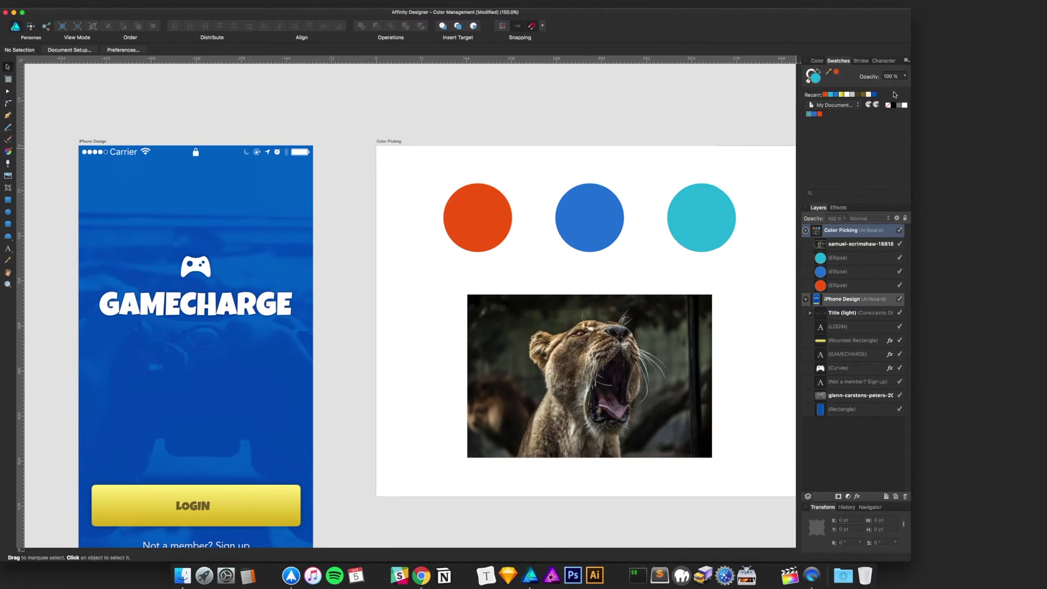
{"action": "left_click", "coordinate": [907, 60]}
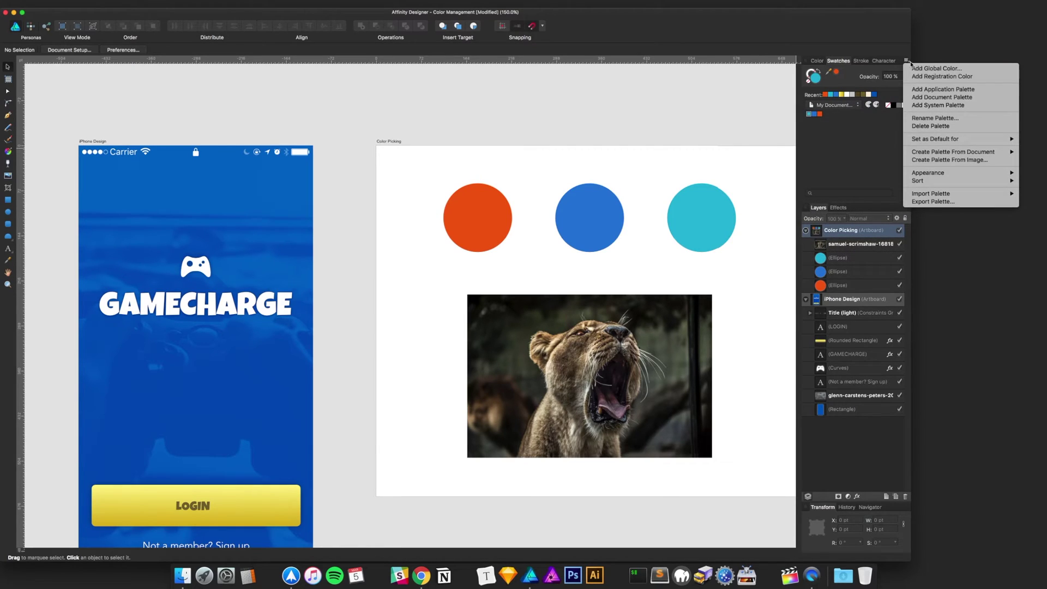
{"action": "left_click", "coordinate": [938, 89]}
{"action": "left_click", "coordinate": [832, 105]}
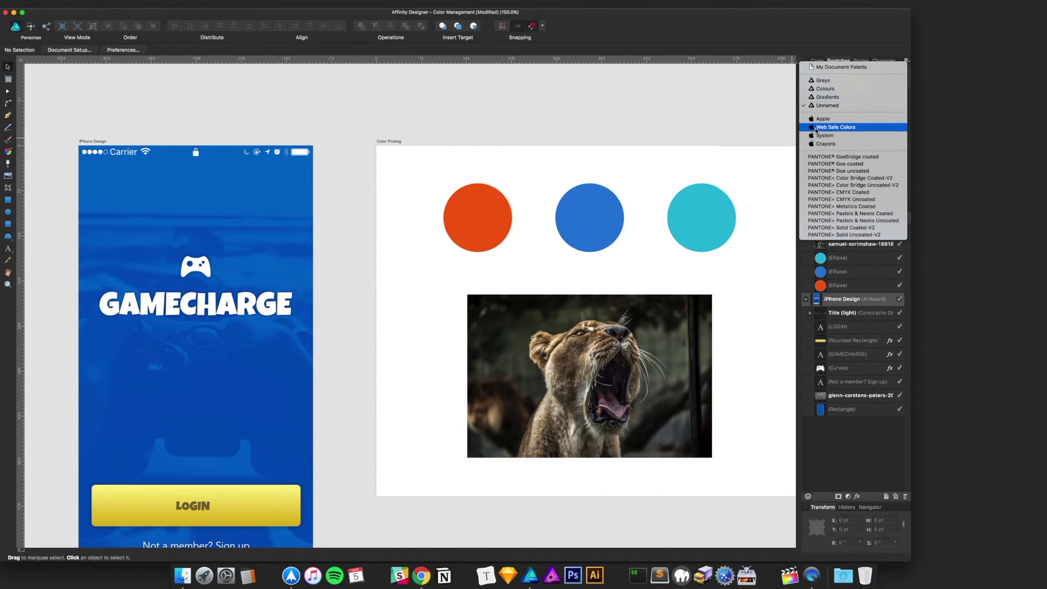
{"action": "left_click", "coordinate": [862, 46]}
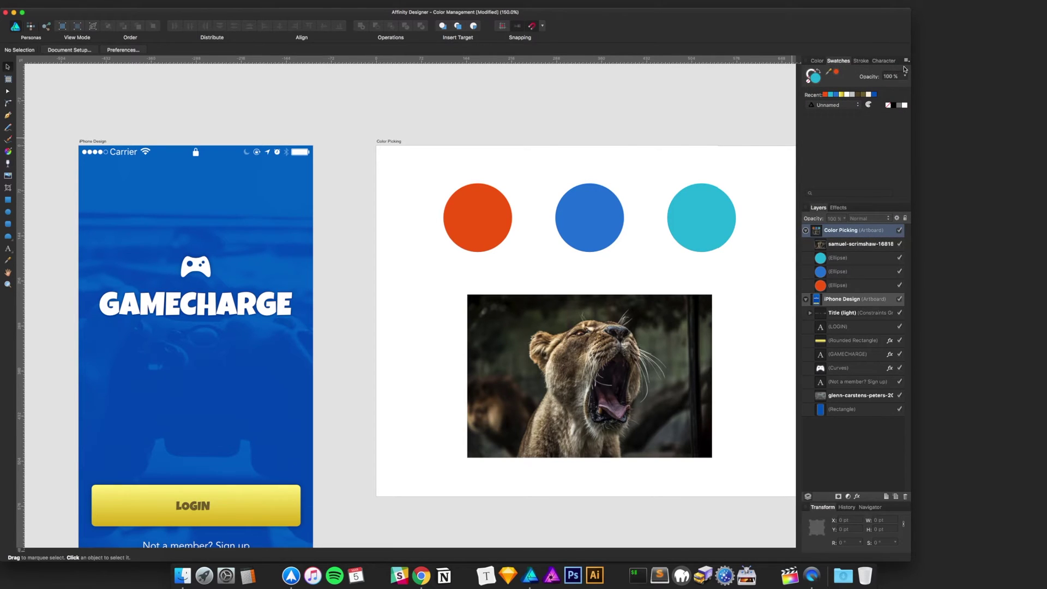
Rename it Application Palette, then switch back to My Document Palette.
{"action": "left_click", "coordinate": [906, 60]}
{"action": "left_click", "coordinate": [758, 147]}
{"action": "type", "text": "Application Palette"}
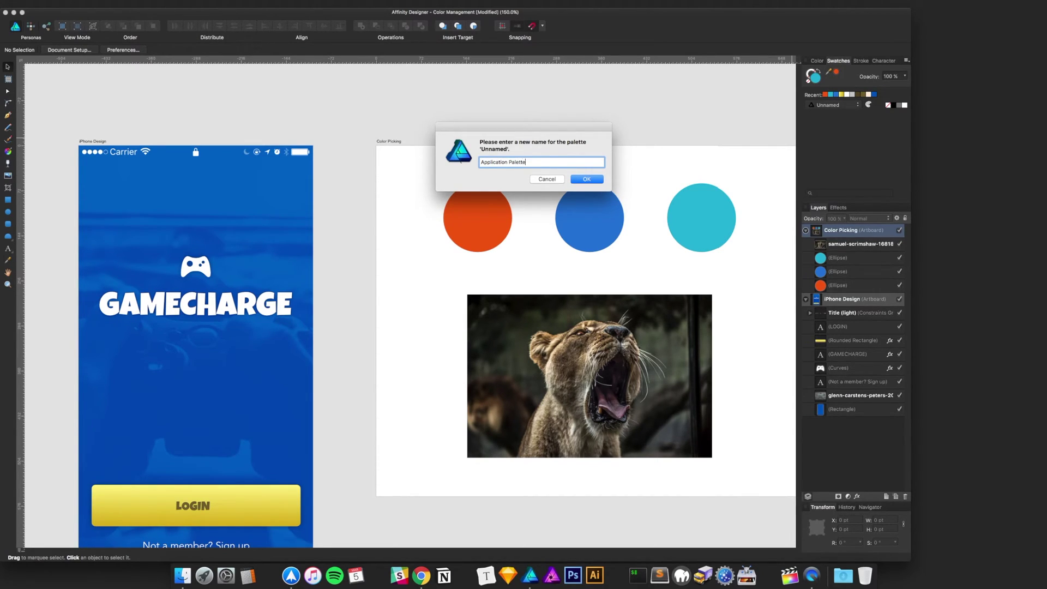
{"action": "key", "text": "Return"}
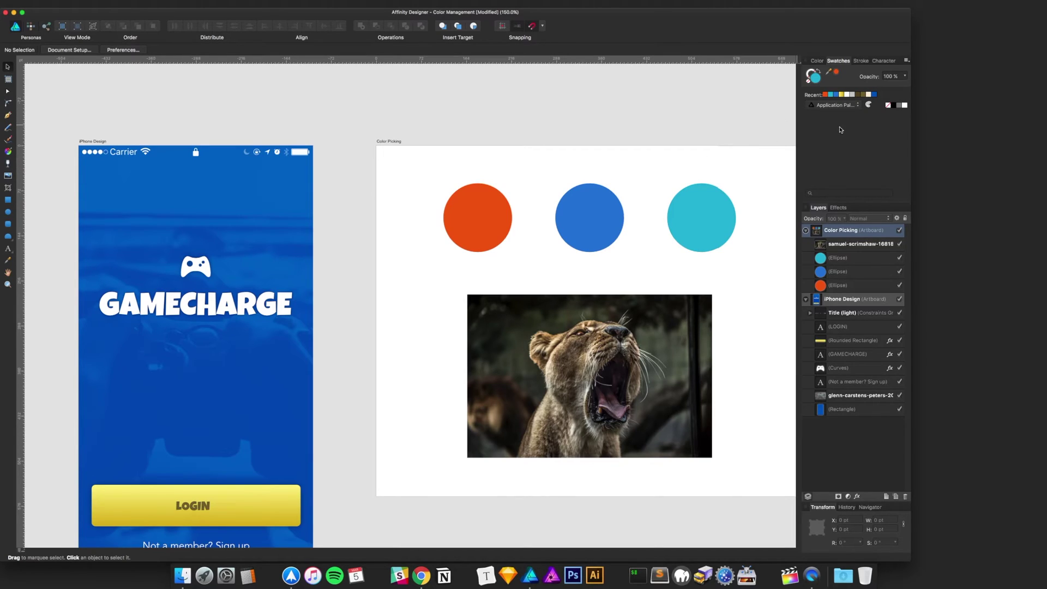
{"action": "left_click", "coordinate": [834, 105]}
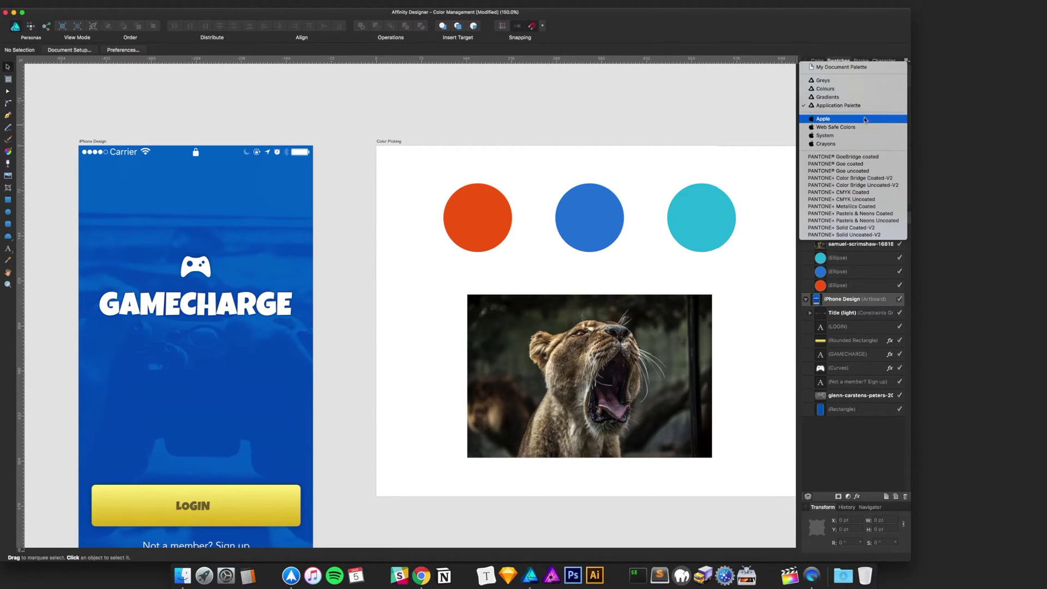
{"action": "left_click", "coordinate": [843, 66]}
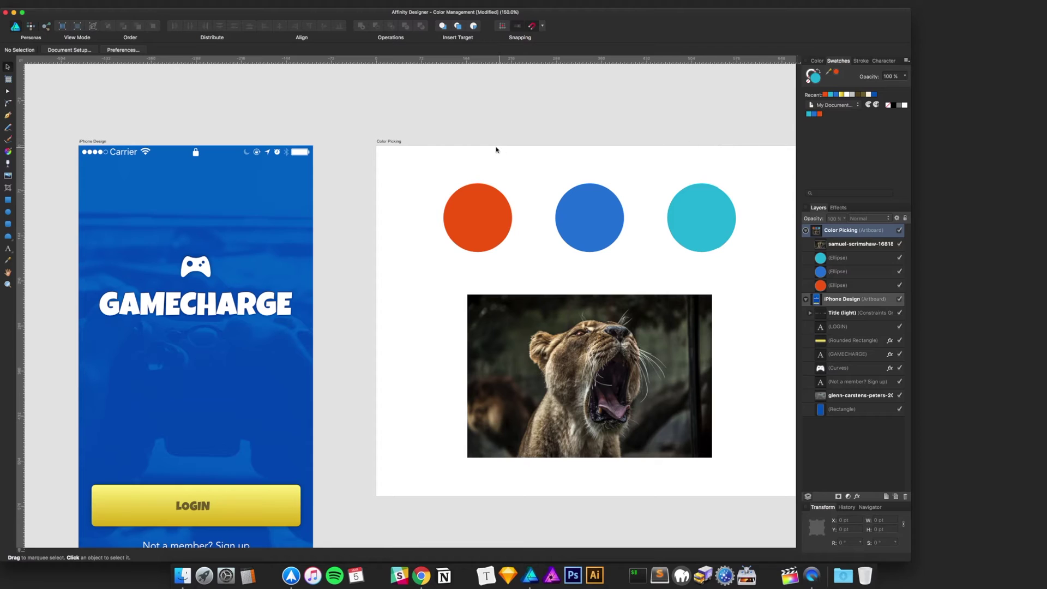
Select the iPhone Design artboard and narrow the program window.
{"action": "left_click", "coordinate": [428, 157]}
{"action": "left_click_drag", "start_coordinate": [428, 157], "coordinate": [451, 131]}
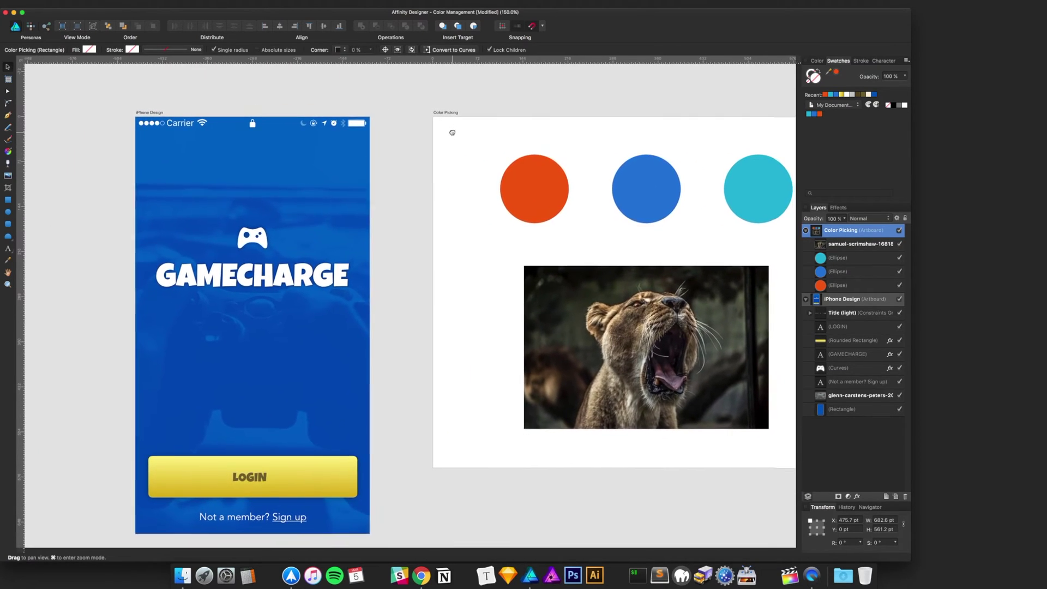
{"action": "left_click", "coordinate": [139, 113]}
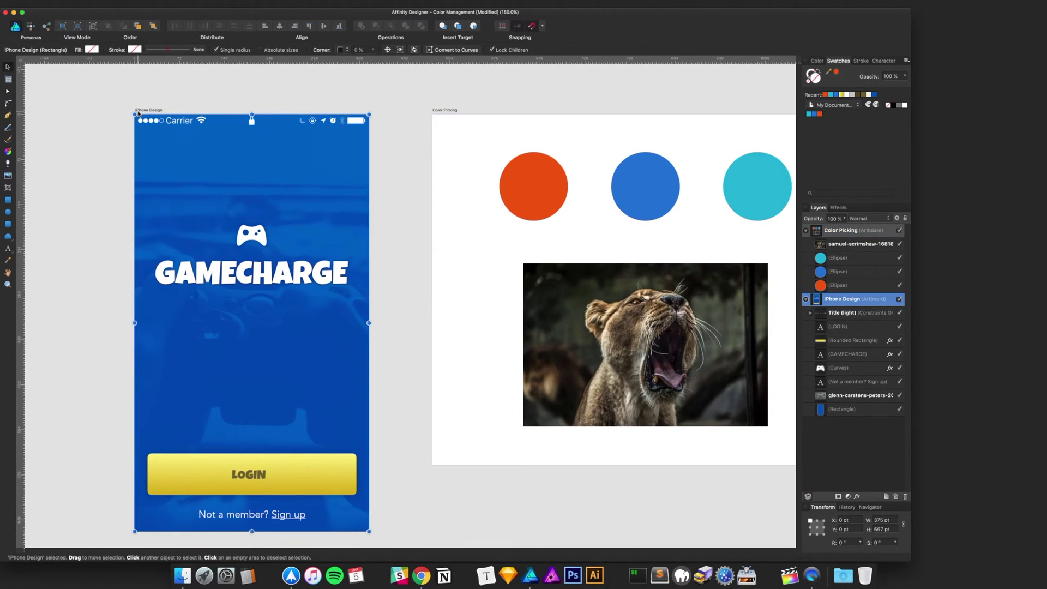
{"action": "left_click", "coordinate": [906, 61]}
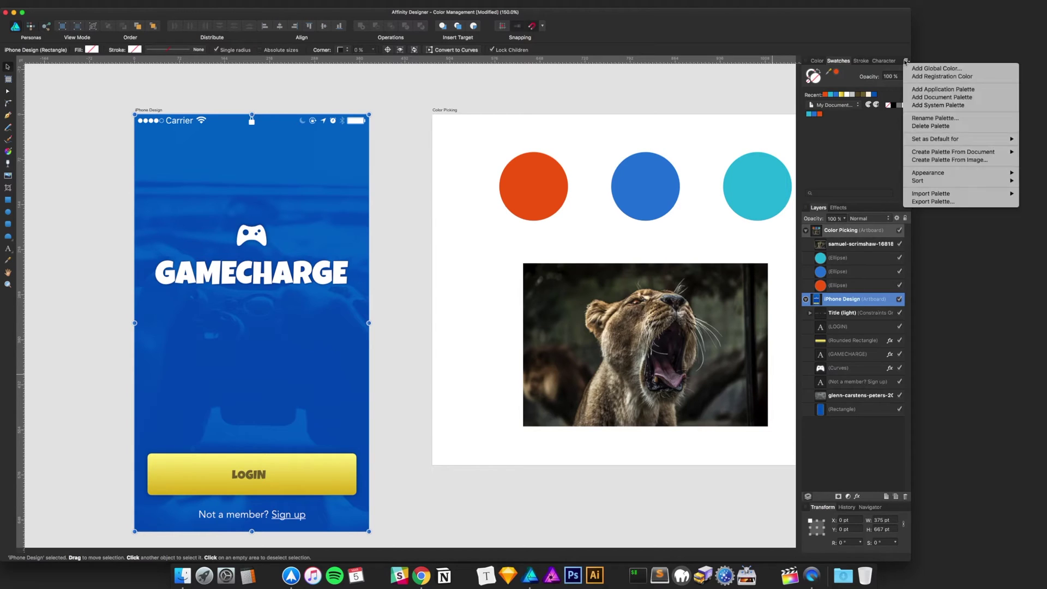
{"action": "mouse_move", "coordinate": [951, 155]}
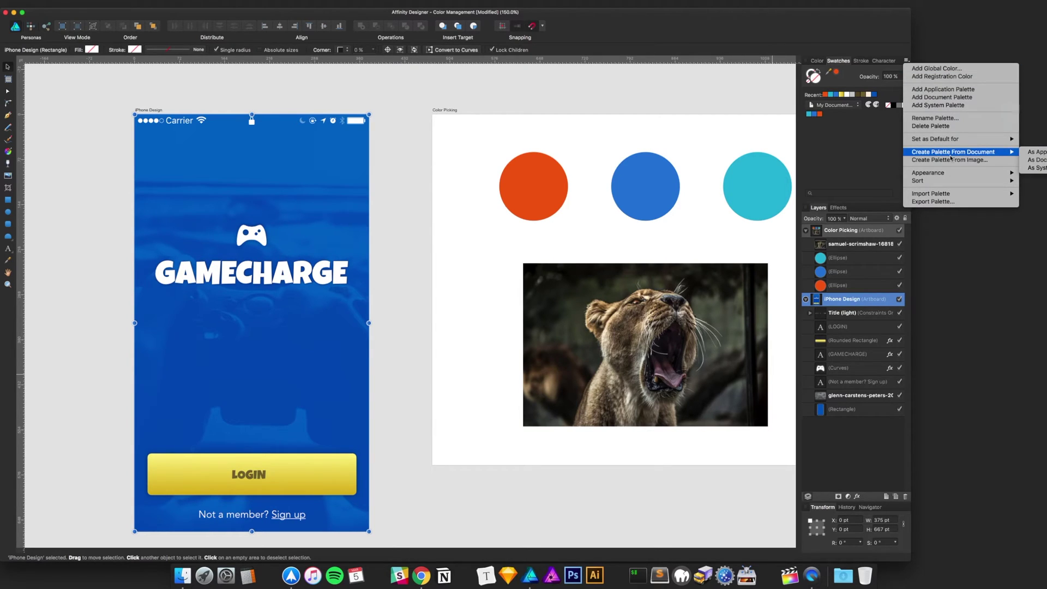
{"action": "left_click", "coordinate": [920, 16]}
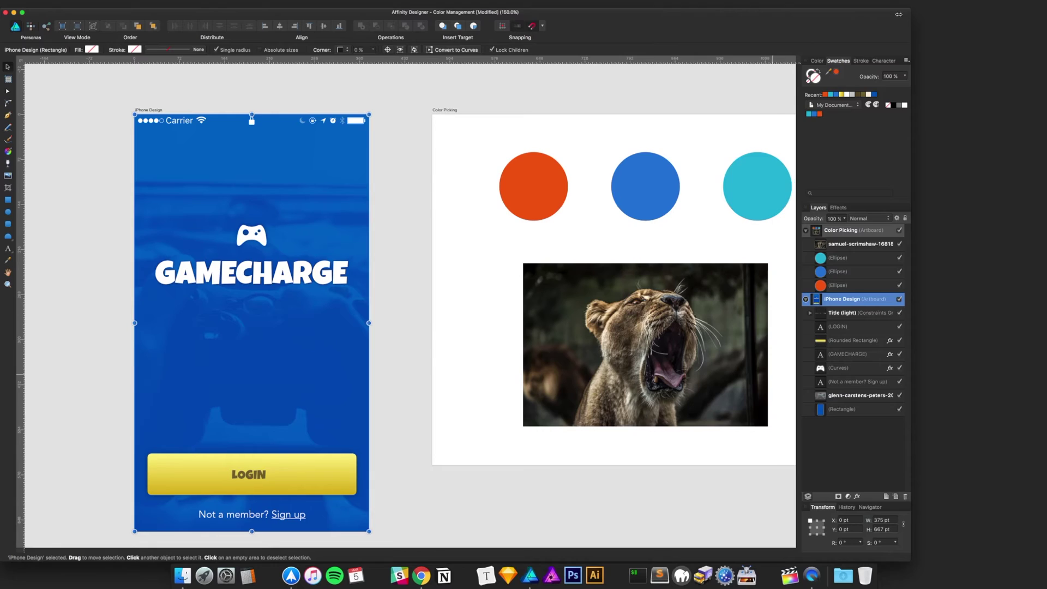
{"action": "left_click_drag", "start_coordinate": [899, 15], "coordinate": [824, 14]}
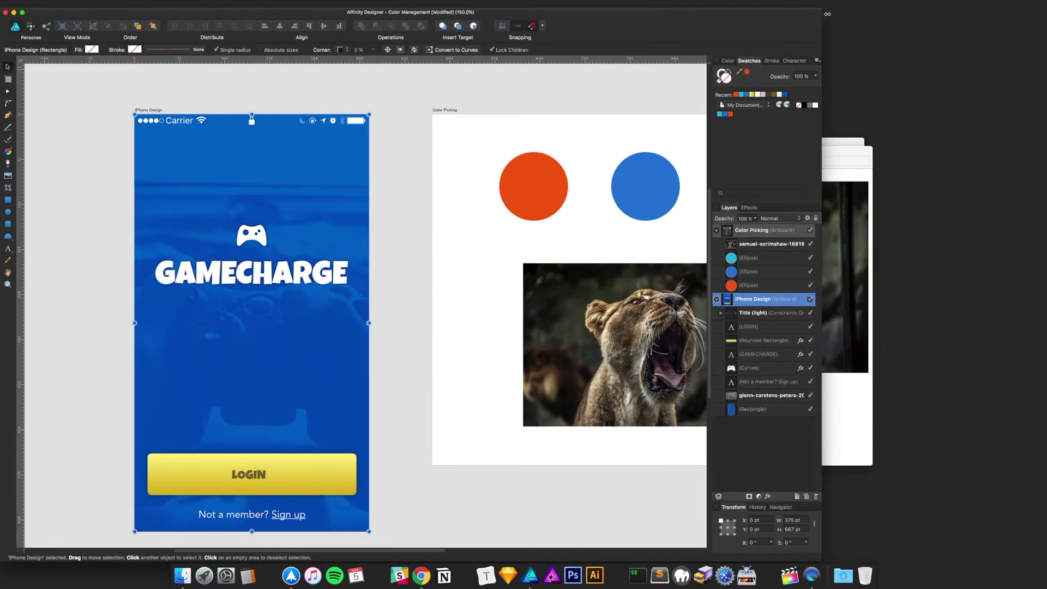
Create a palette from the document's colours as a document palette.
{"action": "left_click", "coordinate": [823, 60]}
{"action": "mouse_move", "coordinate": [875, 154]}
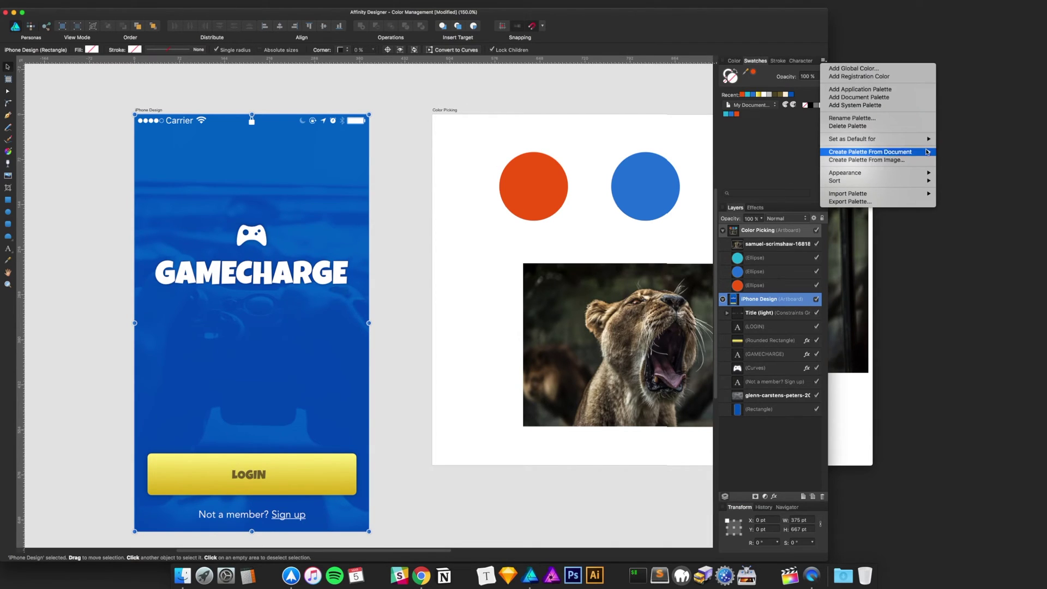
{"action": "mouse_move", "coordinate": [931, 152]}
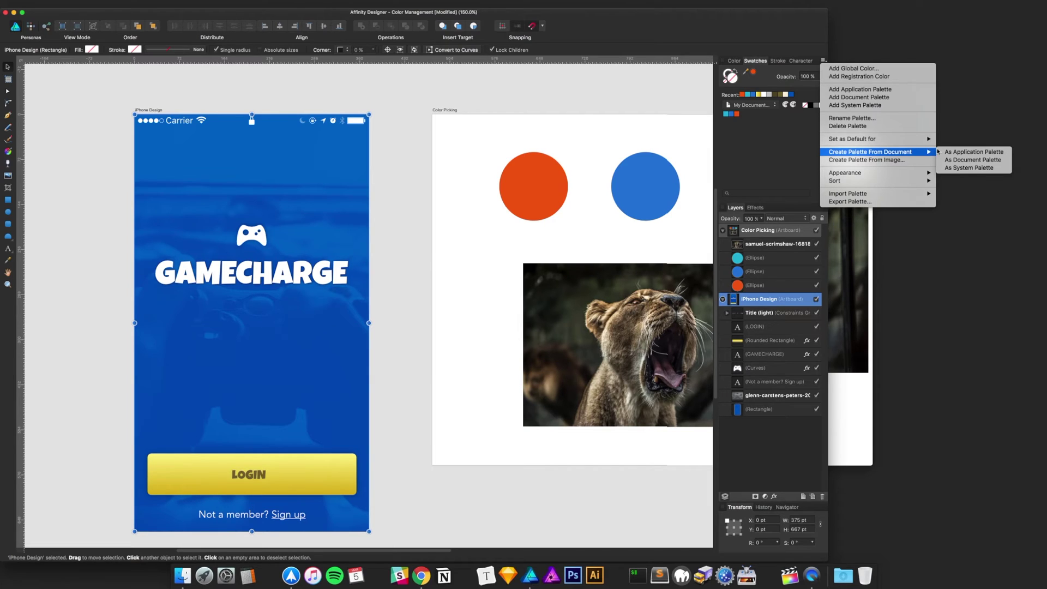
{"action": "left_click", "coordinate": [964, 161]}
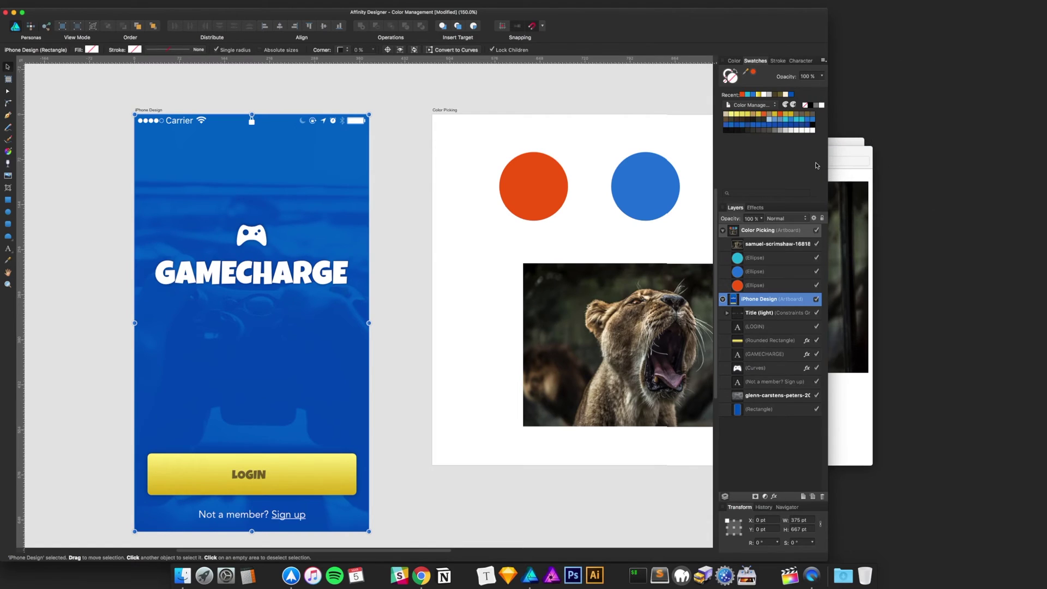
{"action": "left_click", "coordinate": [542, 93]}
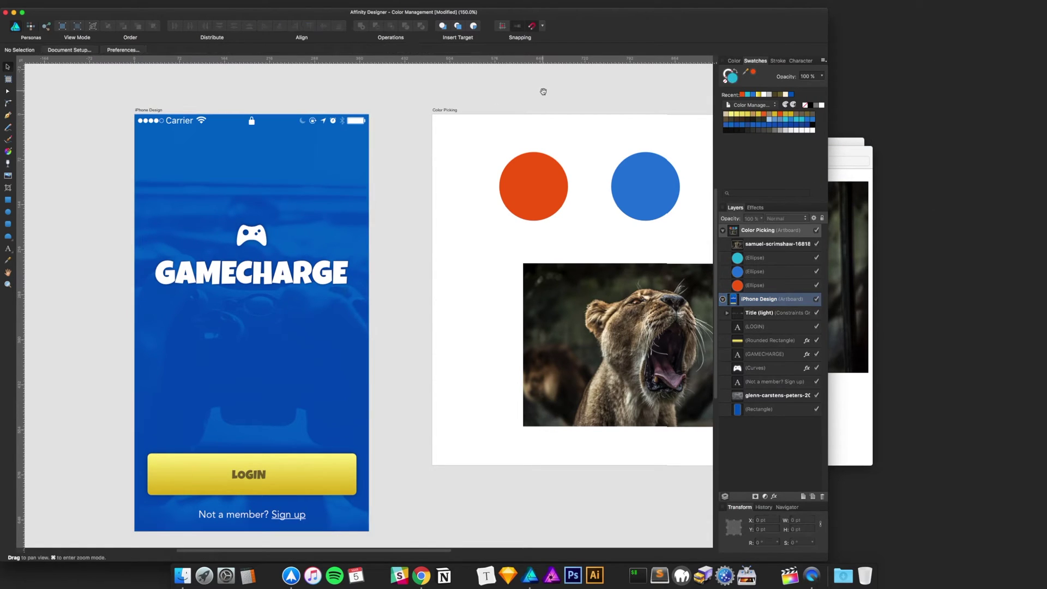
{"action": "left_click_drag", "start_coordinate": [543, 93], "coordinate": [448, 105]}
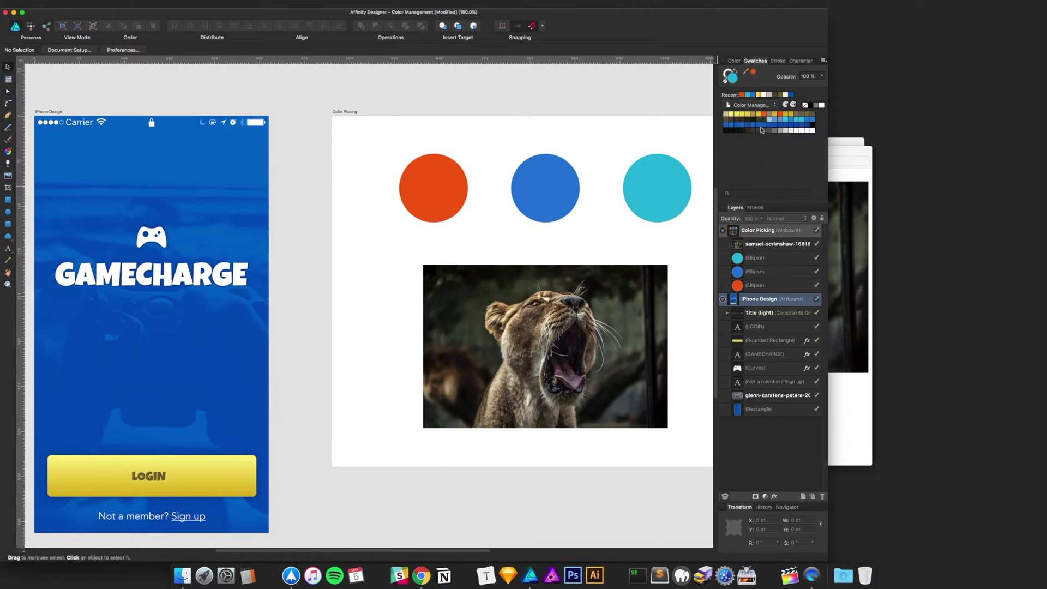
{"action": "left_click", "coordinate": [567, 196]}
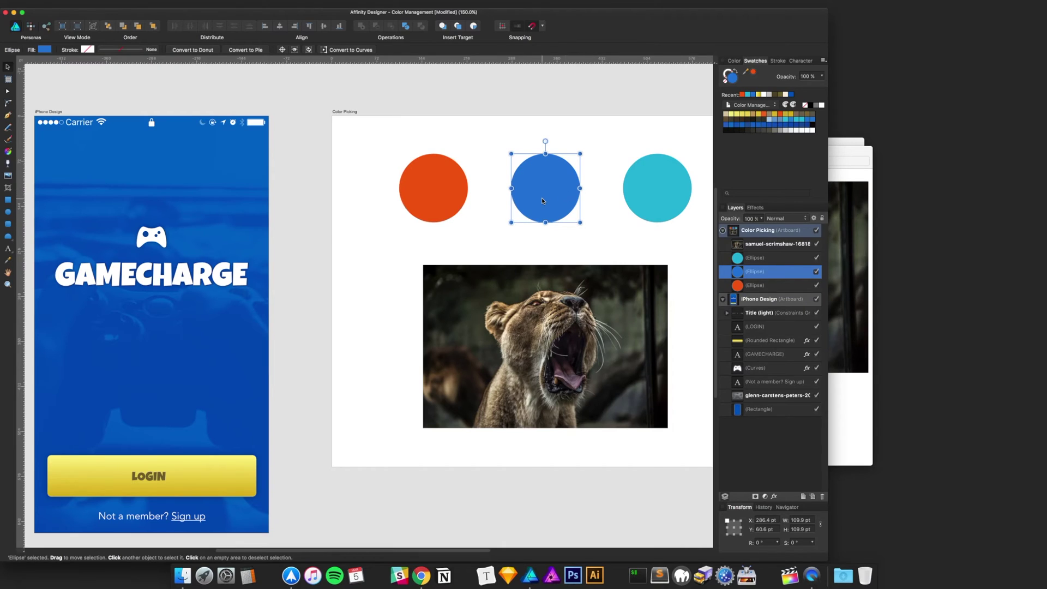
{"action": "left_click", "coordinate": [329, 165]}
{"action": "left_click_drag", "start_coordinate": [331, 307], "coordinate": [333, 304]}
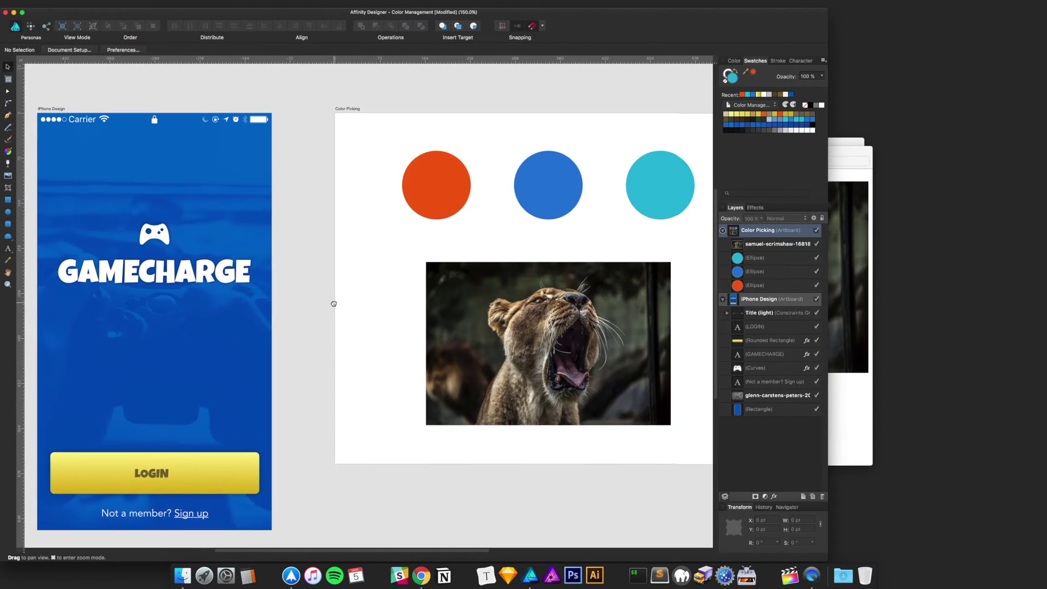
{"action": "scroll", "coordinate": [353, 292], "scroll_direction": "left", "scroll_amount": 2}
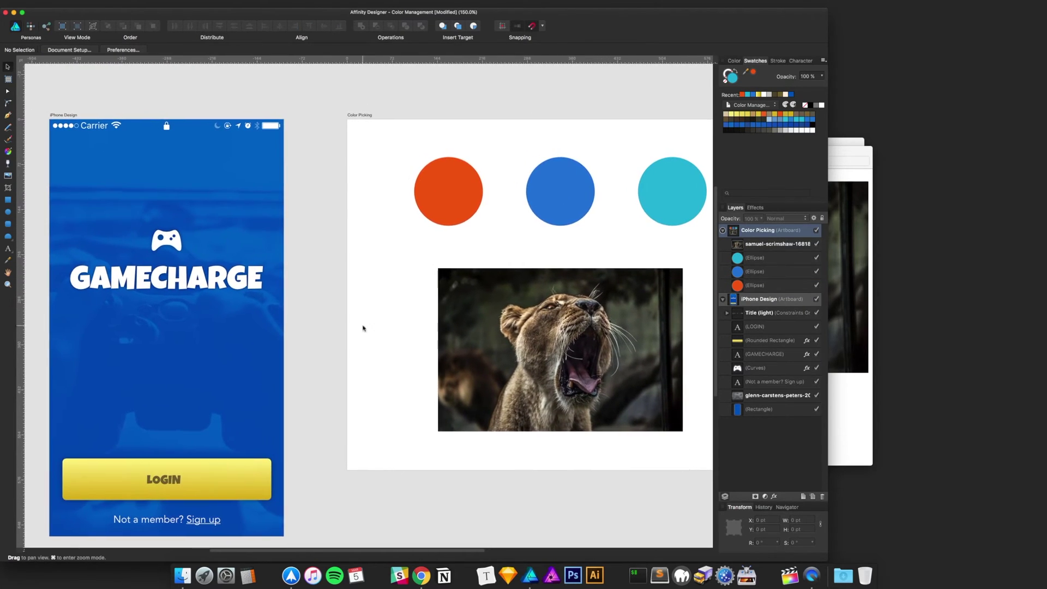
{"action": "left_click", "coordinate": [266, 467]}
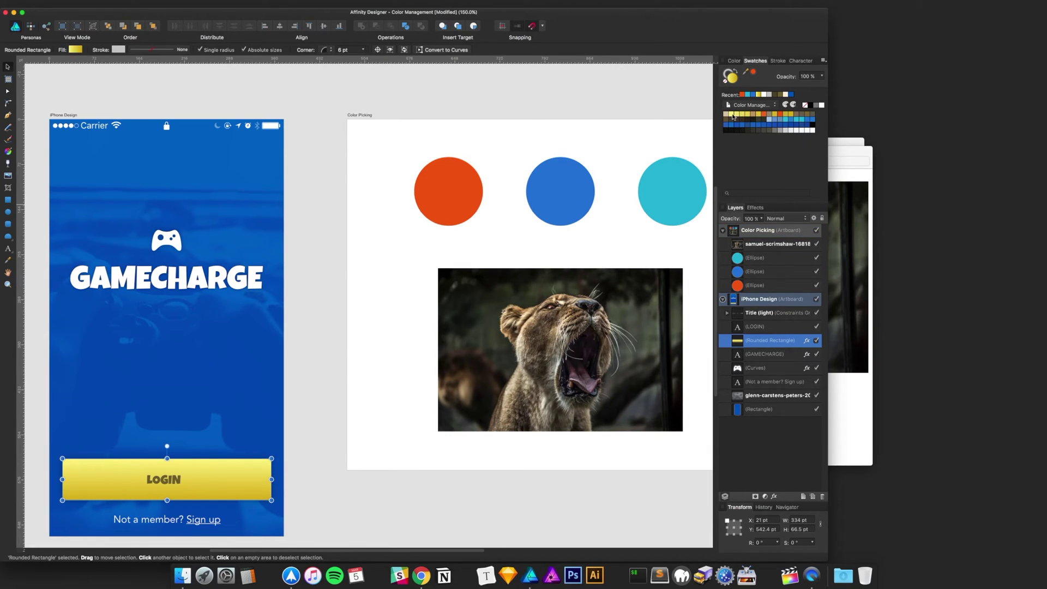
{"action": "left_click", "coordinate": [304, 229]}
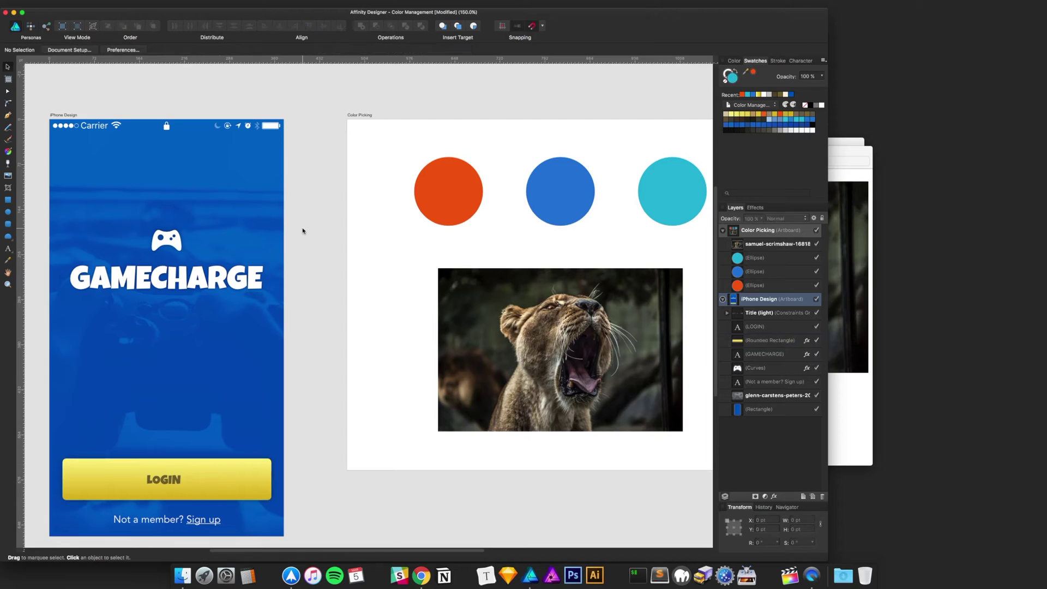
{"action": "scroll", "coordinate": [219, 245], "scroll_direction": "left", "scroll_amount": 4}
{"action": "left_click", "coordinate": [239, 304]}
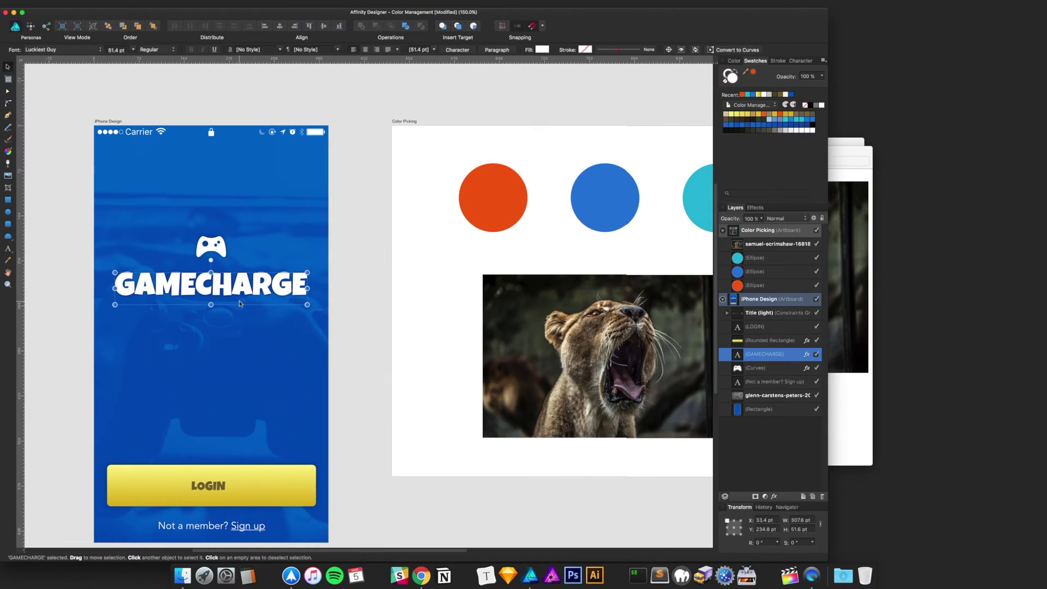
{"action": "left_click", "coordinate": [323, 185]}
{"action": "left_click_drag", "start_coordinate": [578, 163], "coordinate": [490, 165]}
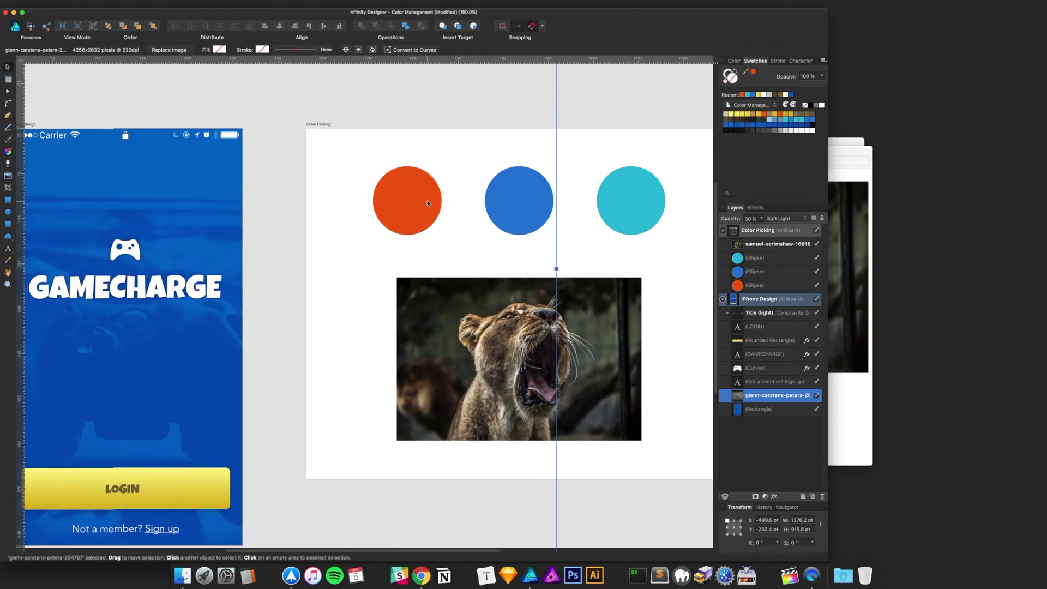
{"action": "left_click", "coordinate": [407, 200]}
{"action": "left_click", "coordinate": [604, 369]}
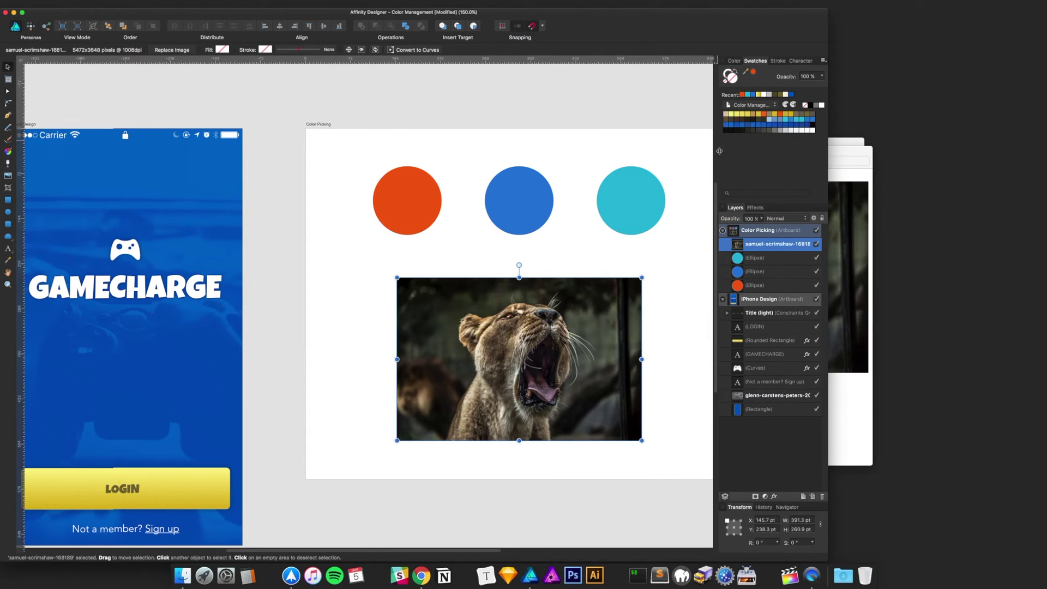
{"action": "left_click", "coordinate": [551, 120]}
{"action": "left_click_drag", "start_coordinate": [374, 124], "coordinate": [451, 133]}
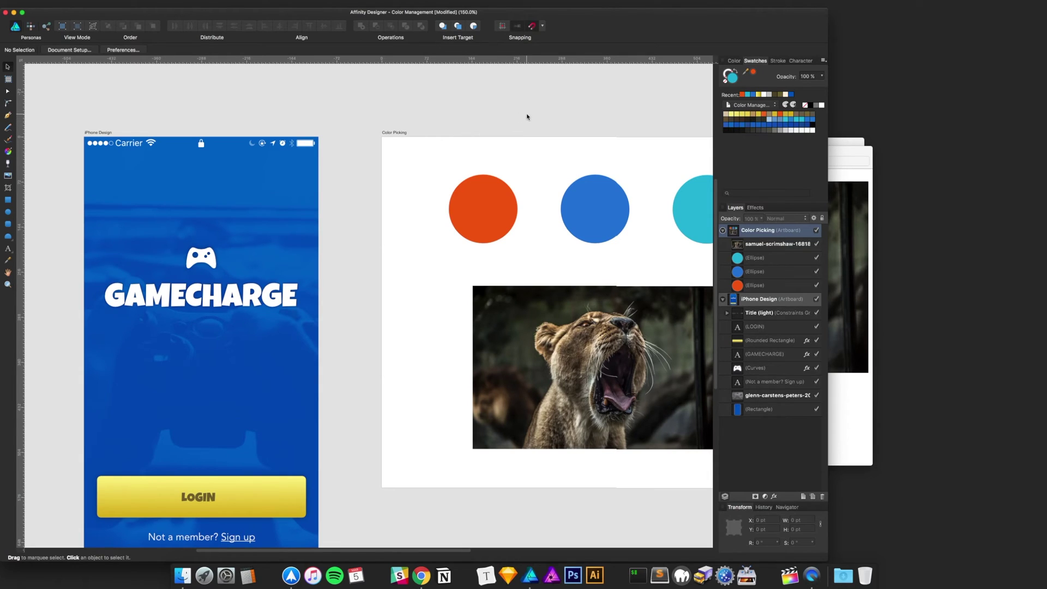
Save the document with Cmd+S, keeping Color Management as the active palette.
{"action": "left_click", "coordinate": [758, 107]}
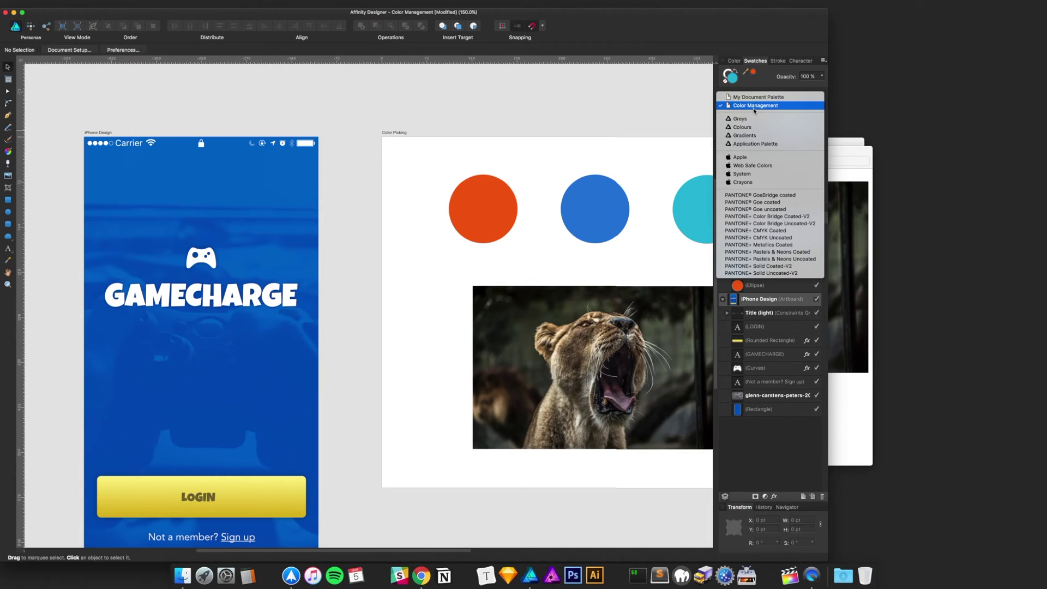
{"action": "left_click", "coordinate": [401, 15]}
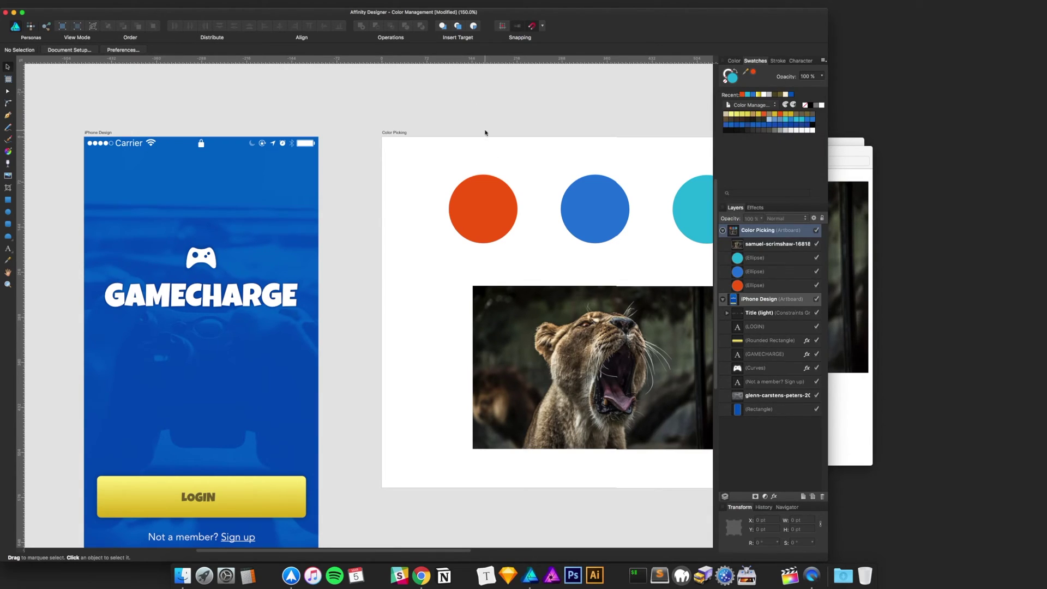
{"action": "key", "text": "super+s"}
Select the lion photo on the canvas, leaving the Color Management palette selected.
{"action": "left_click", "coordinate": [750, 106]}
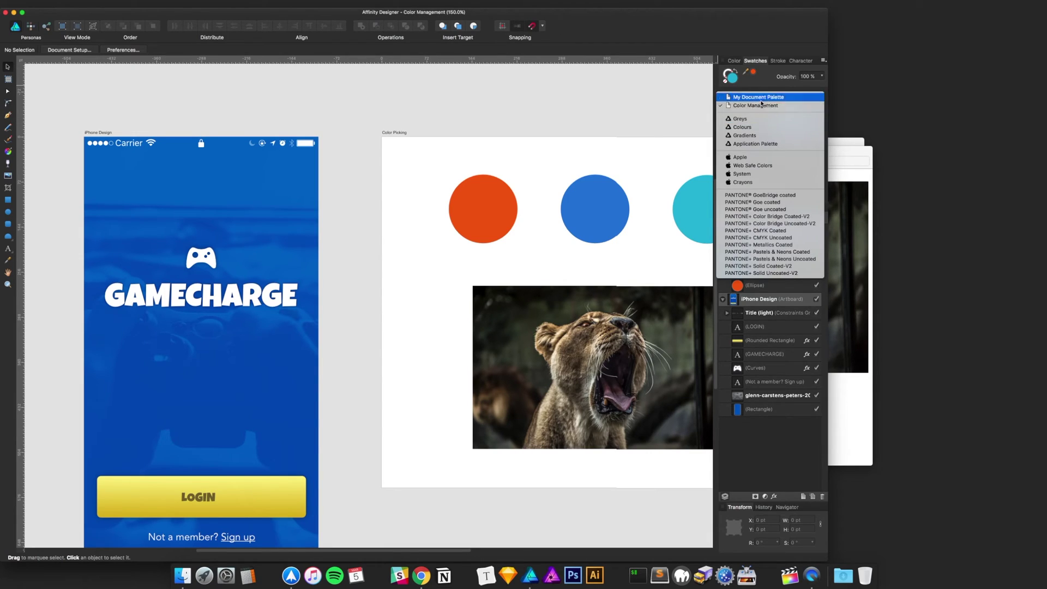
{"action": "left_click", "coordinate": [785, 49]}
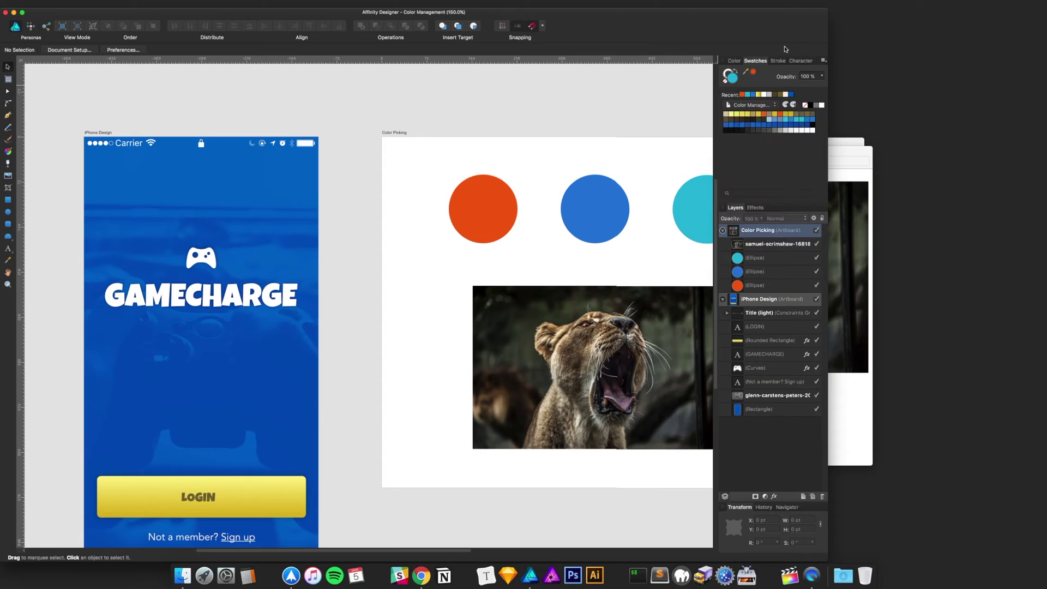
{"action": "left_click", "coordinate": [755, 106]}
{"action": "left_click", "coordinate": [638, 169]}
{"action": "left_click", "coordinate": [627, 376]}
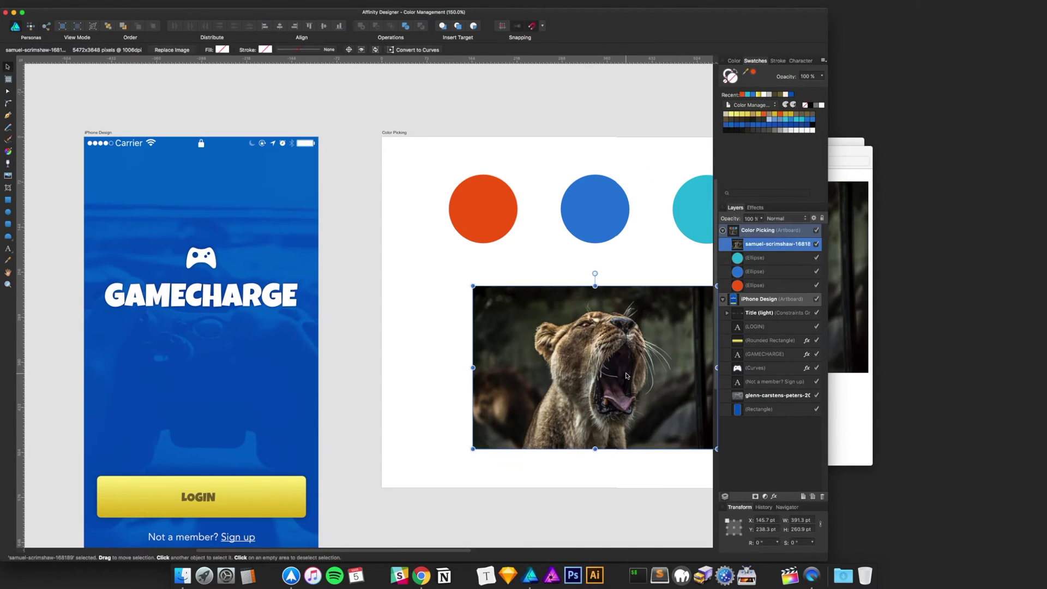
{"action": "left_click", "coordinate": [766, 107]}
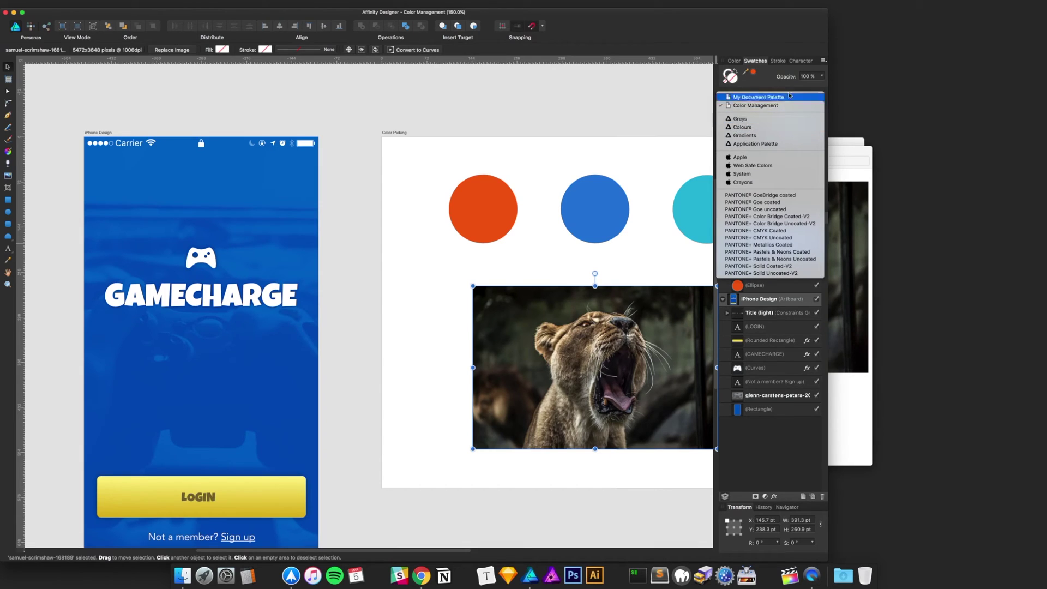
{"action": "left_click", "coordinate": [786, 57]}
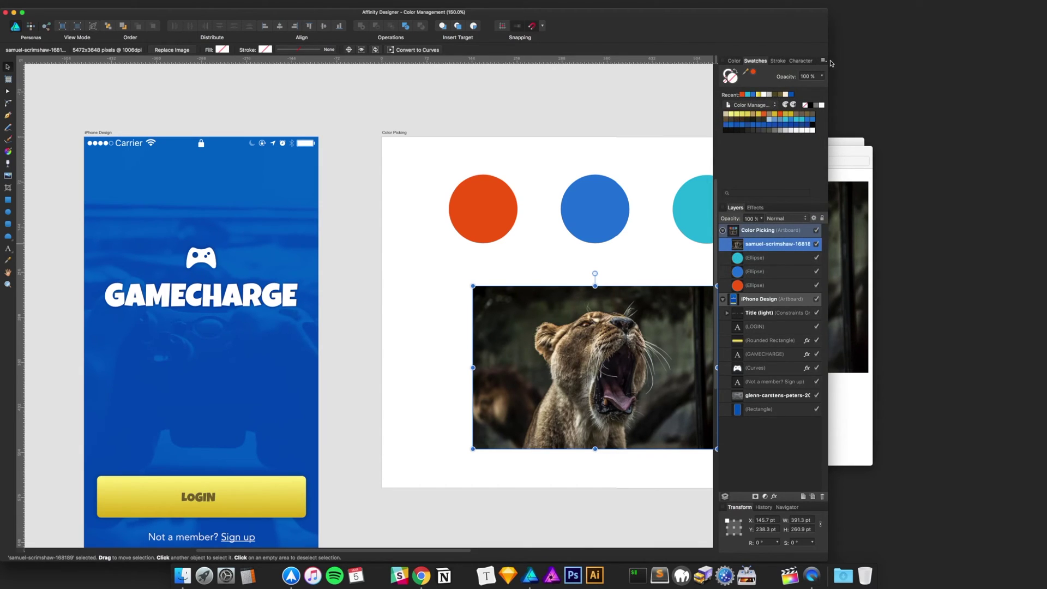
Start Create Palette From Image and load the lion JPG from the Downloads folder.
{"action": "left_click", "coordinate": [823, 61]}
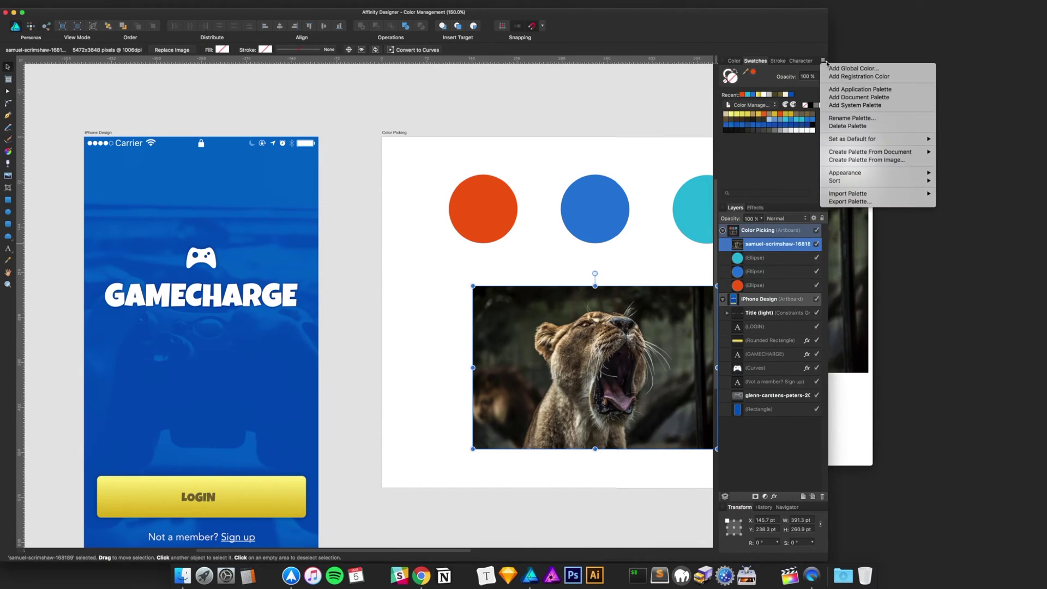
{"action": "left_click", "coordinate": [880, 161]}
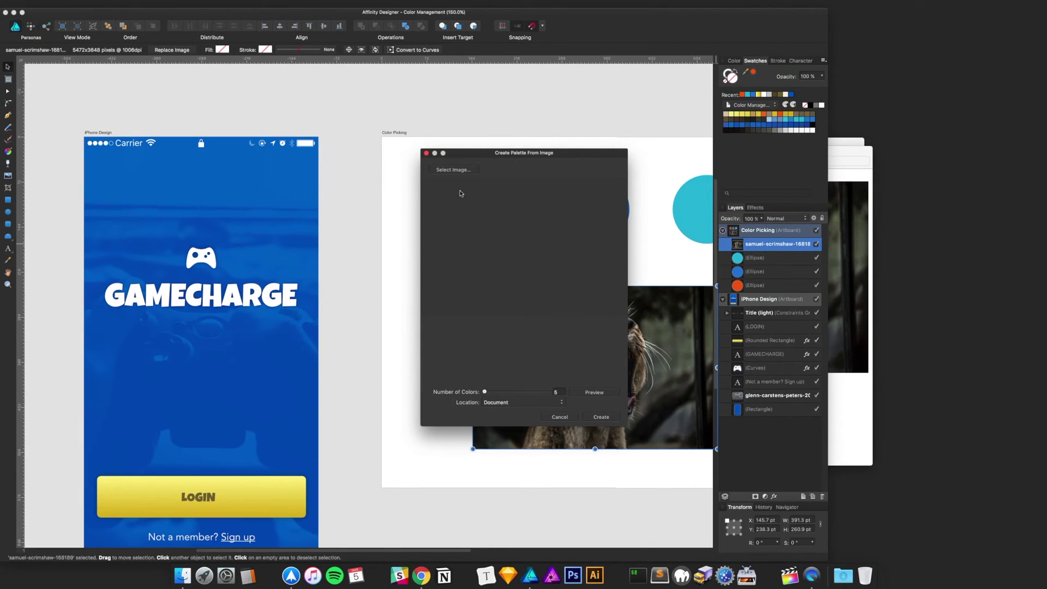
{"action": "left_click", "coordinate": [461, 170]}
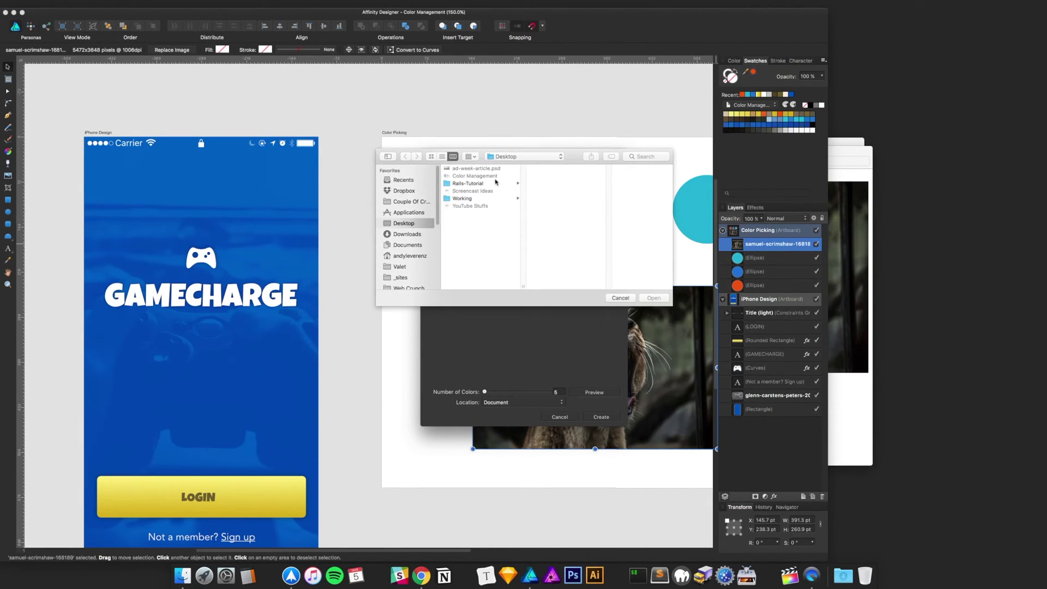
{"action": "left_click", "coordinate": [408, 234]}
{"action": "left_click", "coordinate": [482, 256]}
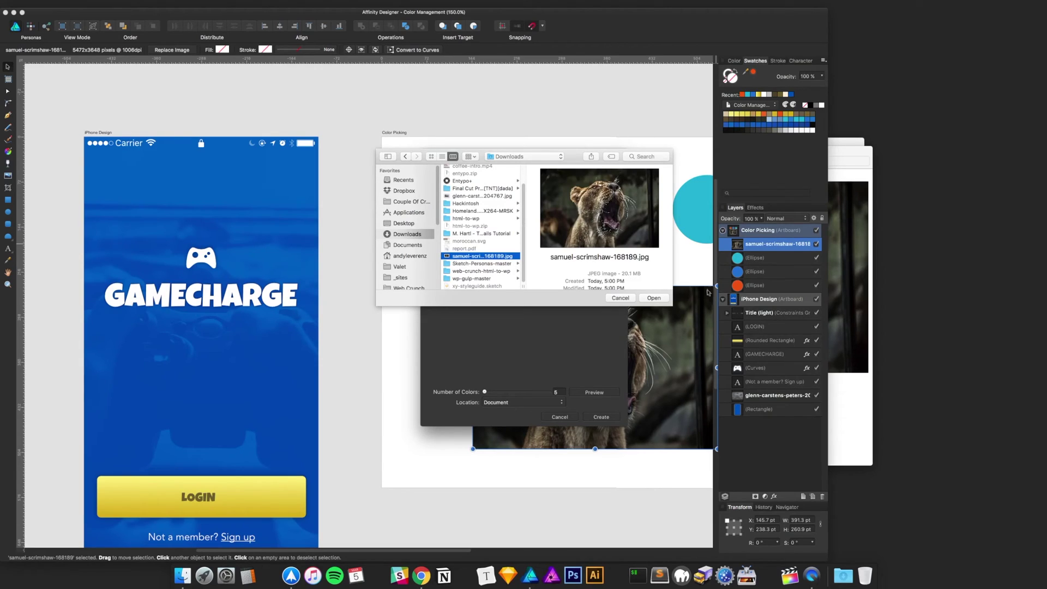
{"action": "left_click", "coordinate": [655, 297]}
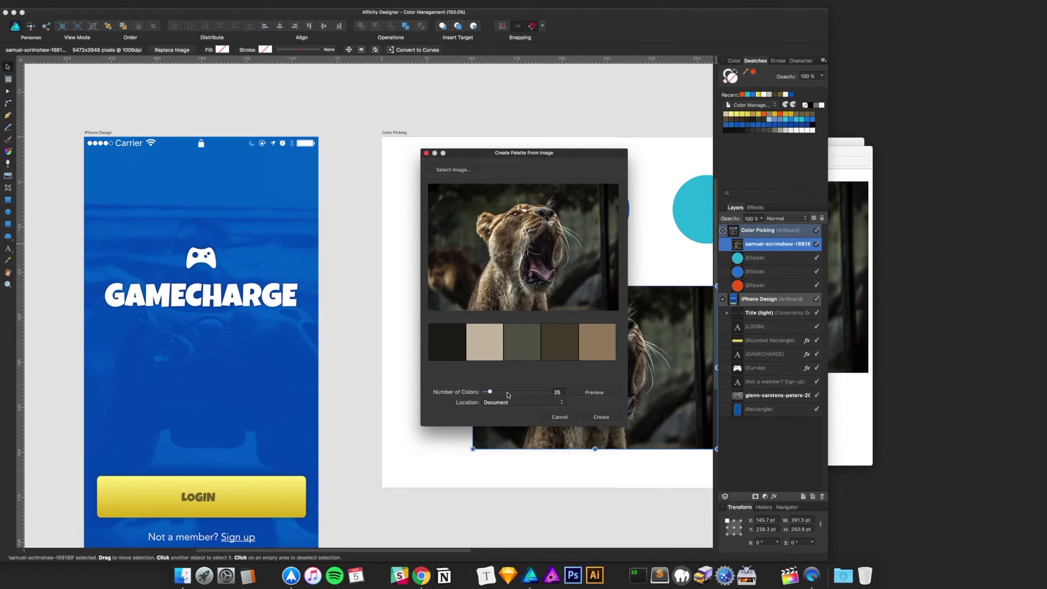
Lower Number of Colors from 25 to 10 and preview the lion photo's brown and near-black swatches.
{"action": "left_click", "coordinate": [584, 392]}
{"action": "scroll", "coordinate": [505, 361], "scroll_direction": "down", "scroll_amount": 2}
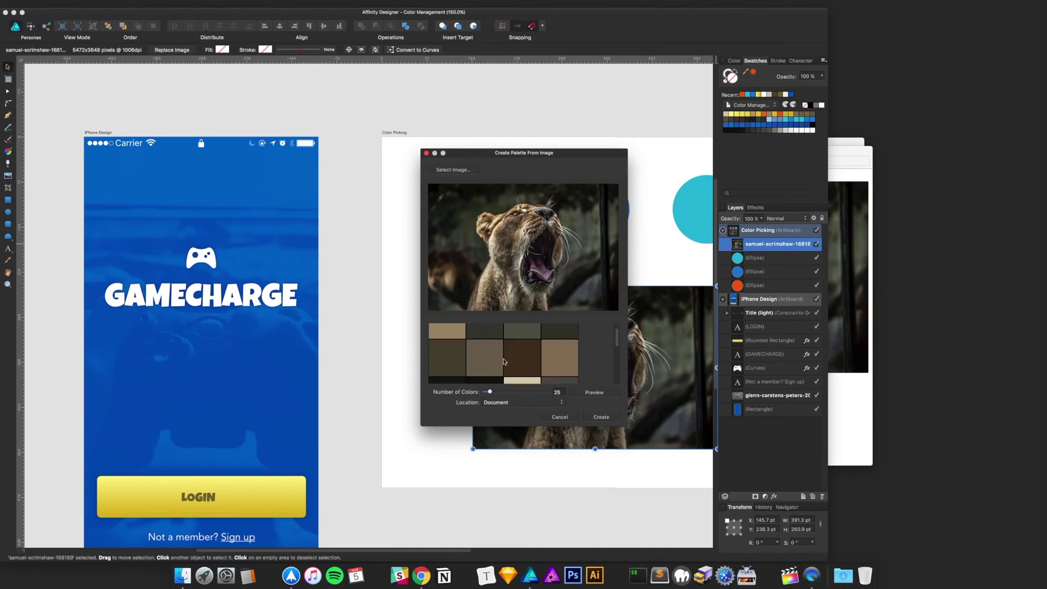
{"action": "scroll", "coordinate": [505, 362], "scroll_direction": "down", "scroll_amount": 5}
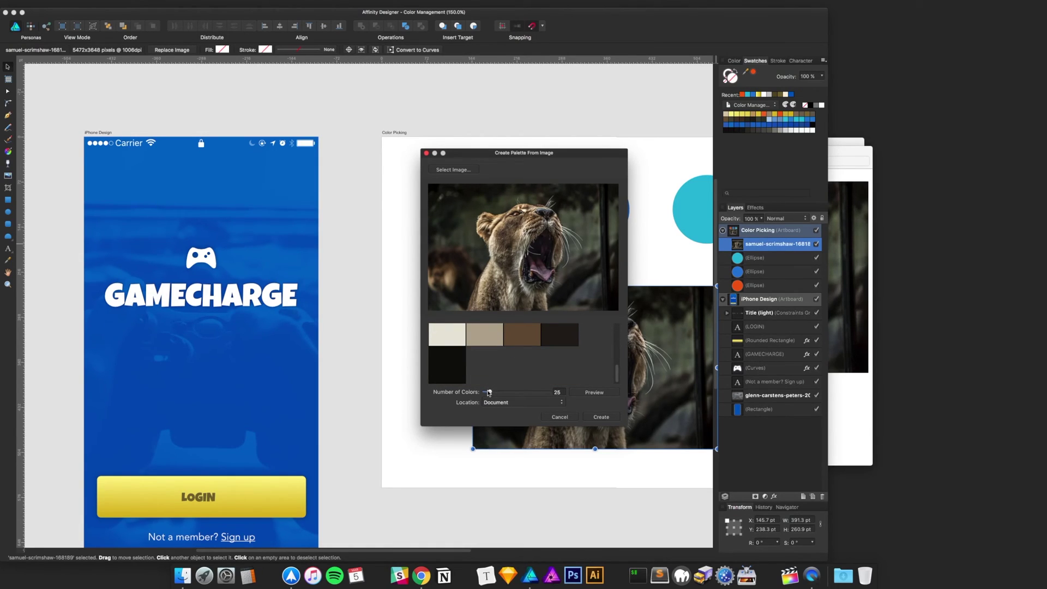
{"action": "left_click_drag", "start_coordinate": [492, 392], "coordinate": [487, 394]}
{"action": "left_click", "coordinate": [582, 392]}
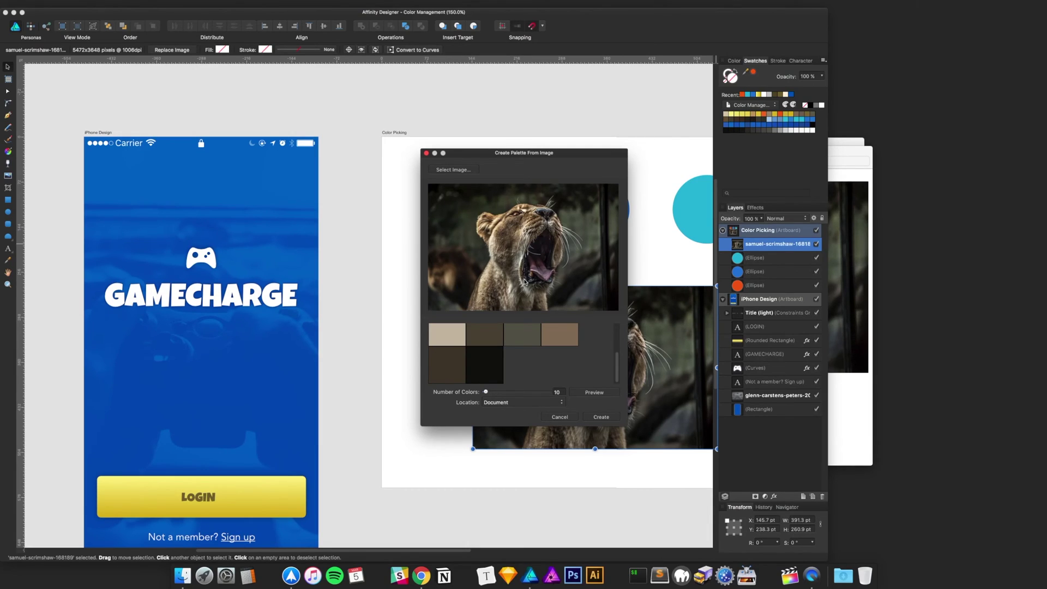
{"action": "scroll", "coordinate": [535, 349], "scroll_direction": "up", "scroll_amount": 2}
{"action": "scroll", "coordinate": [534, 350], "scroll_direction": "up", "scroll_amount": 1}
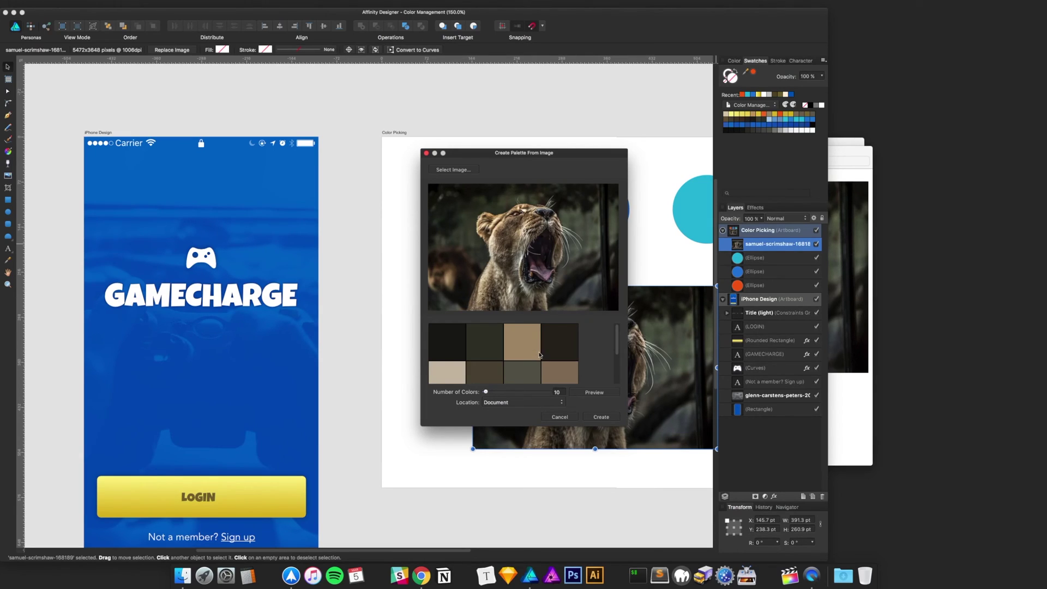
Create a new swatch palette from the lion photo and keep it as the active palette.
{"action": "left_click", "coordinate": [602, 417]}
{"action": "left_click", "coordinate": [748, 106]}
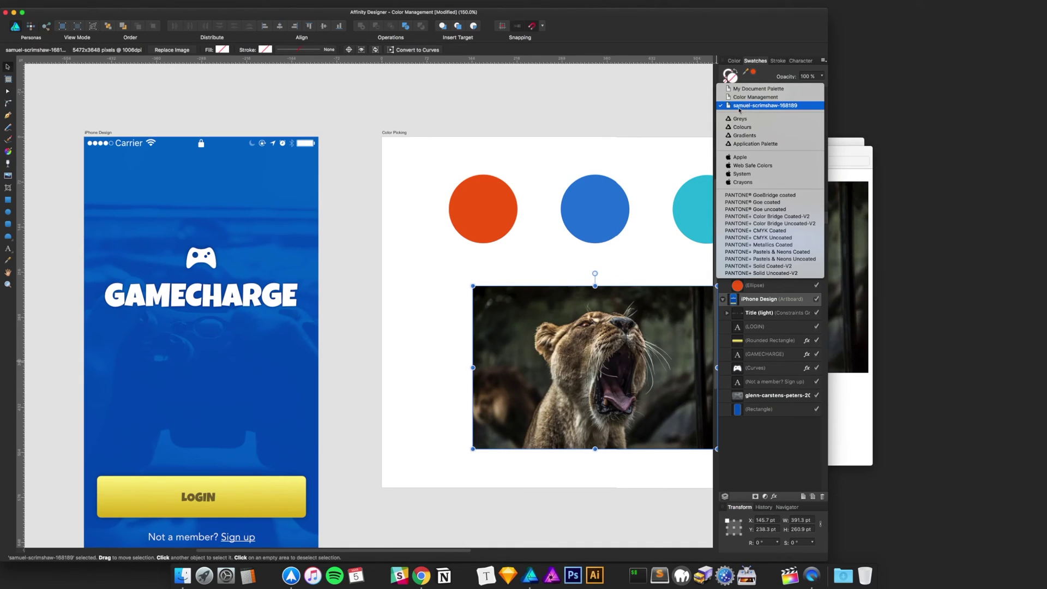
{"action": "left_click", "coordinate": [774, 106]}
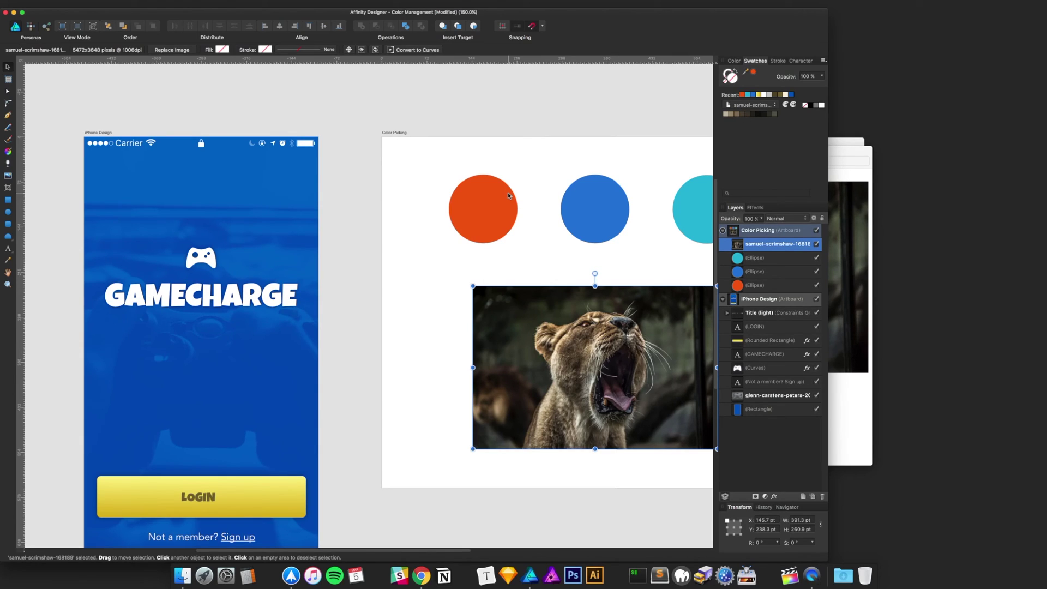
Deselect the lion photo and pan the canvas left.
{"action": "left_click", "coordinate": [490, 87]}
{"action": "key", "text": "space"}
{"action": "left_click_drag", "start_coordinate": [524, 118], "coordinate": [483, 123]}
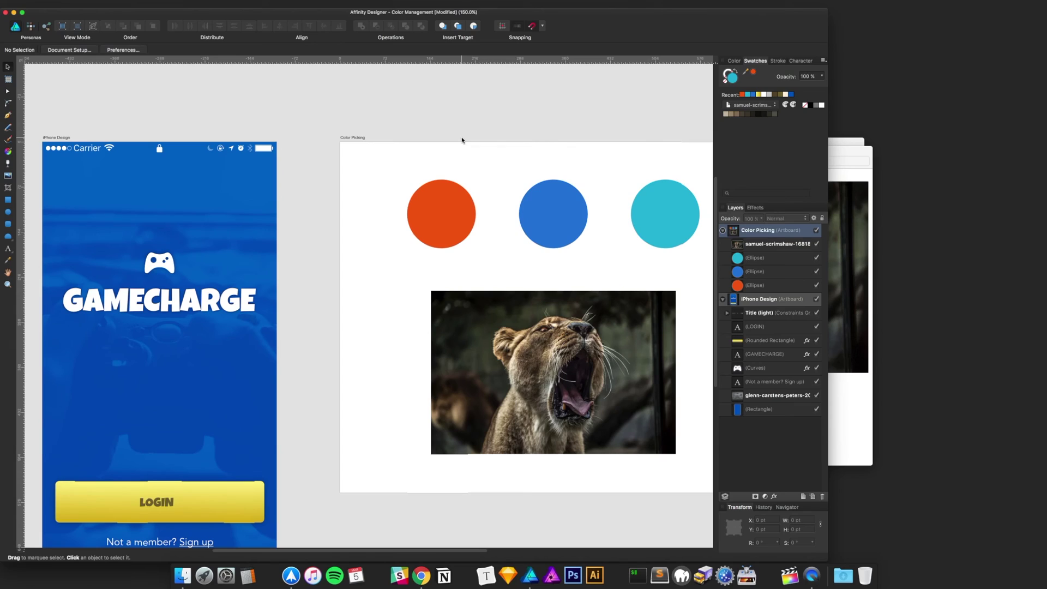
Review the swatch palette list without changing it, then select and deselect the lion photo.
{"action": "left_click", "coordinate": [764, 105]}
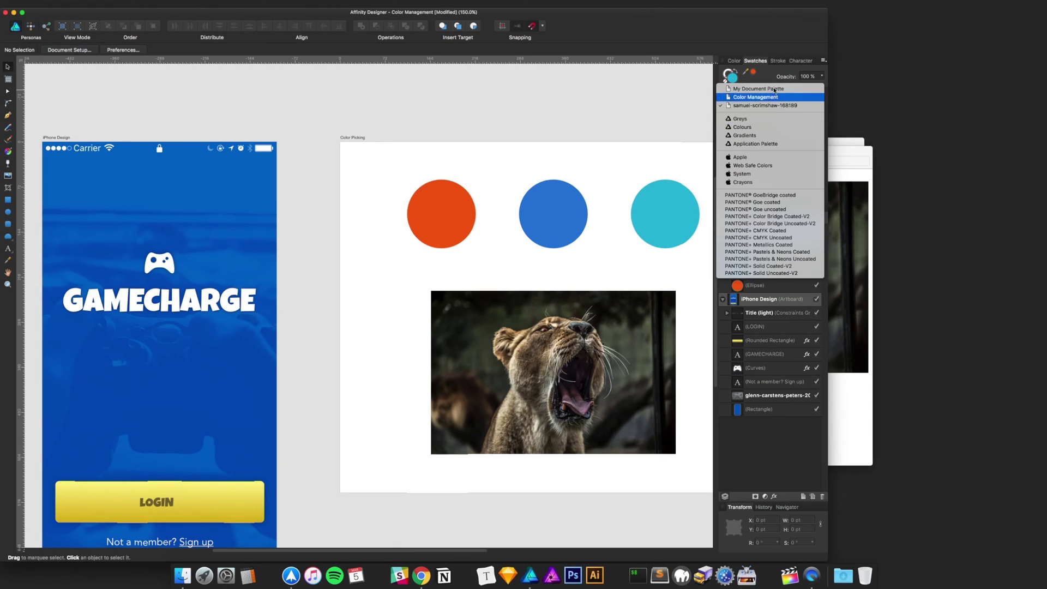
{"action": "left_click", "coordinate": [675, 106]}
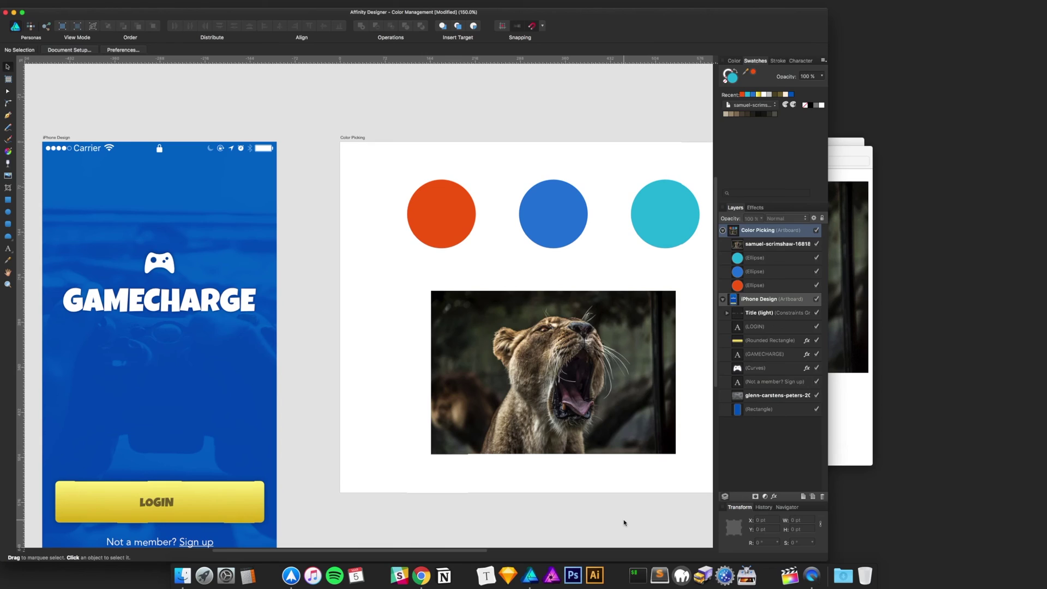
{"action": "left_click", "coordinate": [603, 382]}
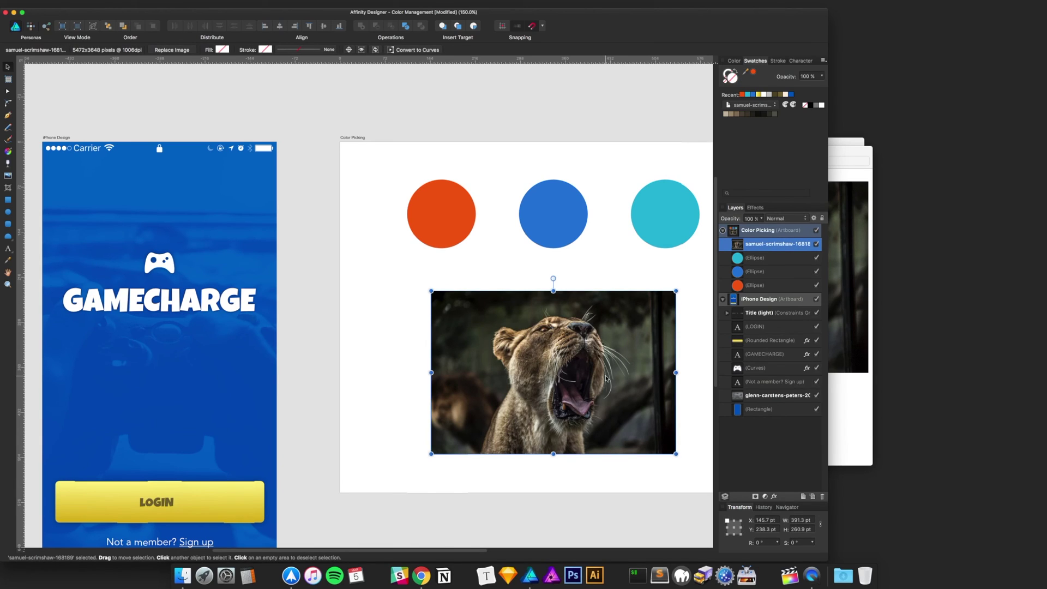
{"action": "left_click", "coordinate": [569, 152]}
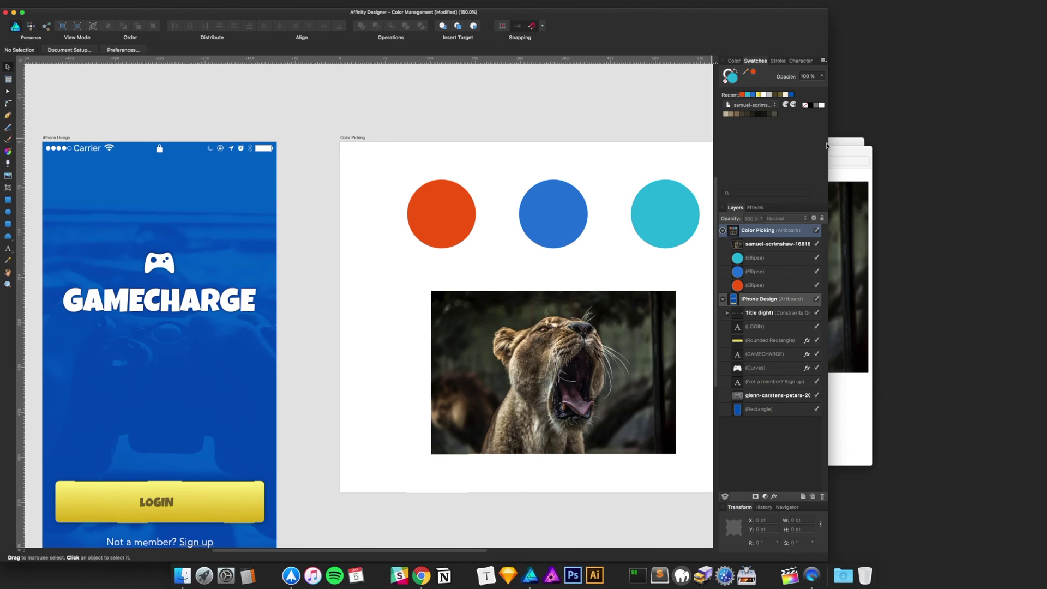
Widen the window and pan both artboards right and up into view.
{"action": "key", "text": "ctrl+alt+Return"}
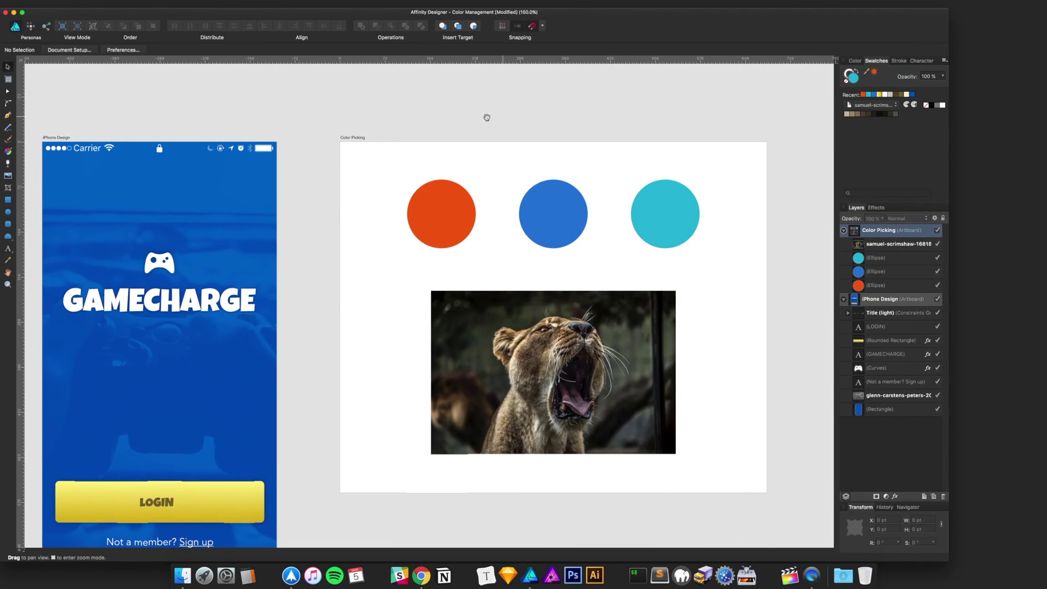
{"action": "left_click_drag", "start_coordinate": [486, 116], "coordinate": [621, 96]}
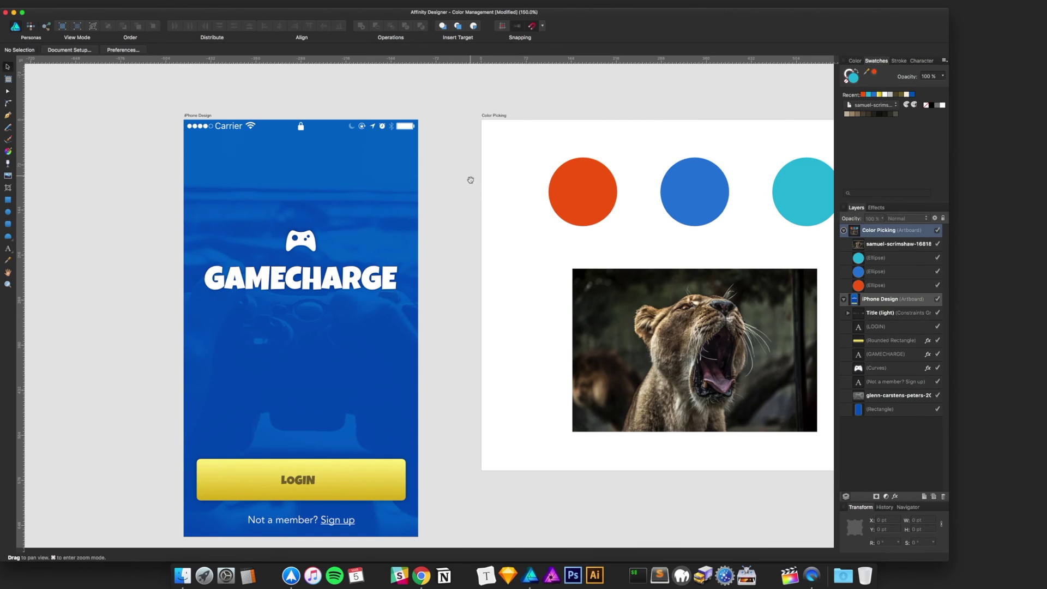
{"action": "scroll", "coordinate": [441, 164], "scroll_direction": "right", "scroll_amount": 3}
{"action": "scroll", "coordinate": [440, 176], "scroll_direction": "right", "scroll_amount": 3}
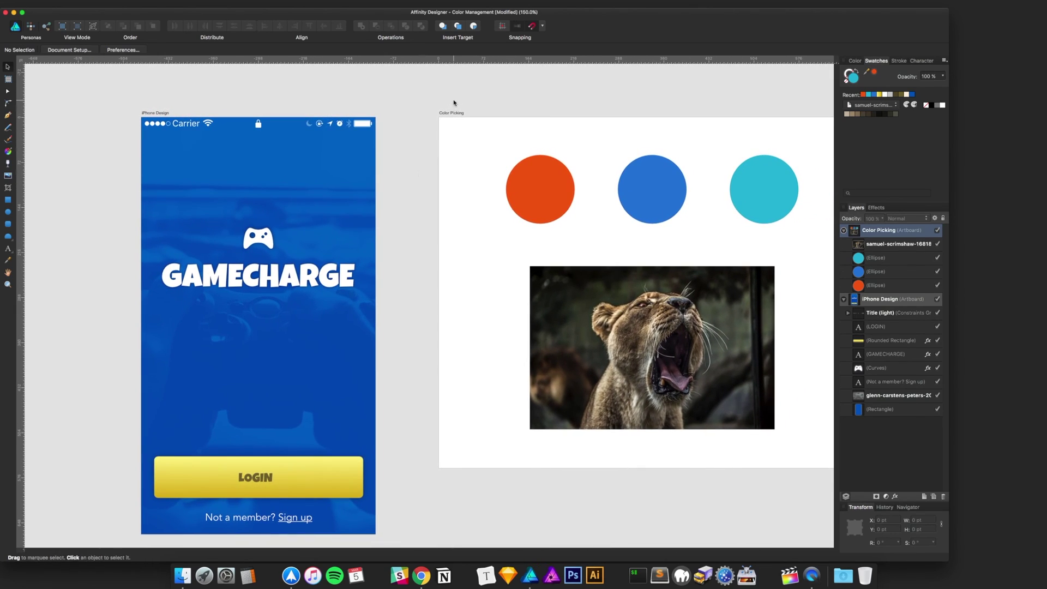
Nudge the Color Picking artboard slightly left, then deselect it.
{"action": "left_click", "coordinate": [440, 115]}
{"action": "left_click_drag", "start_coordinate": [440, 115], "coordinate": [427, 114]}
{"action": "left_click", "coordinate": [458, 106]}
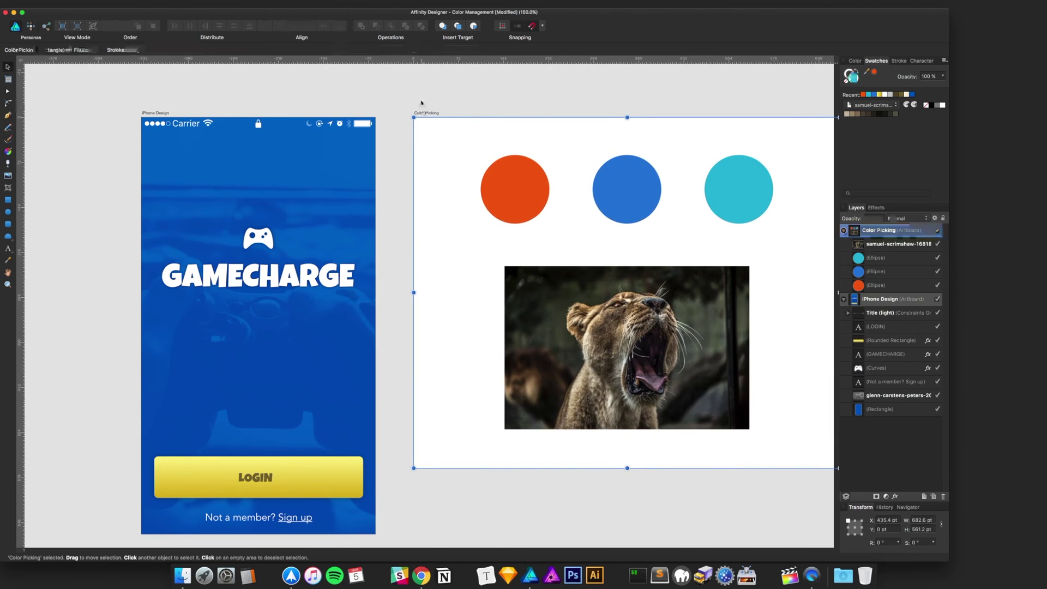
{"action": "scroll", "coordinate": [465, 105], "scroll_direction": "right", "scroll_amount": 3}
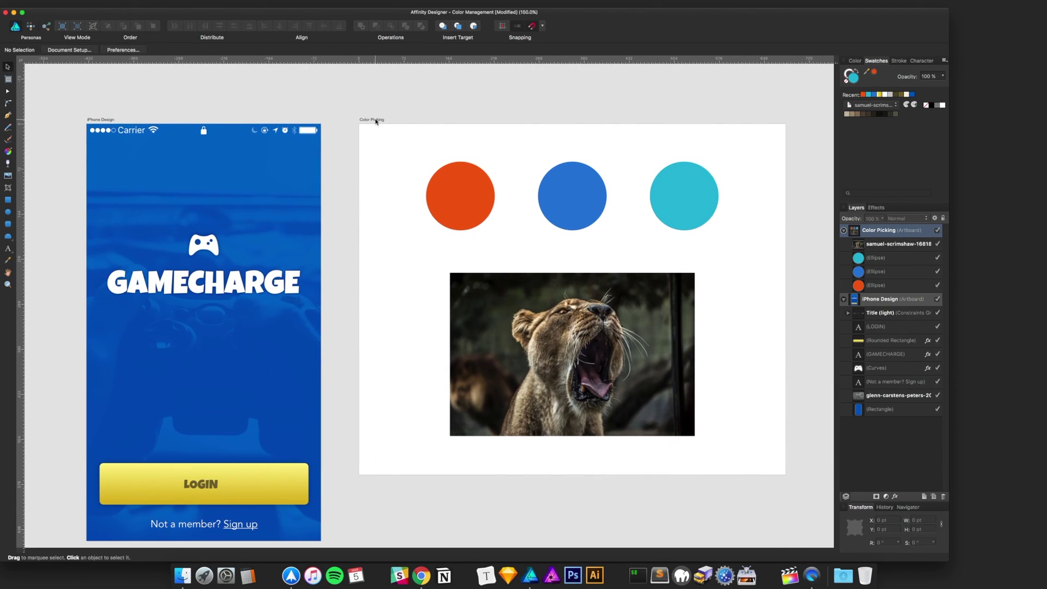
{"action": "left_click", "coordinate": [375, 119]}
{"action": "left_click", "coordinate": [385, 107]}
{"action": "scroll", "coordinate": [360, 286], "scroll_direction": "left", "scroll_amount": 3}
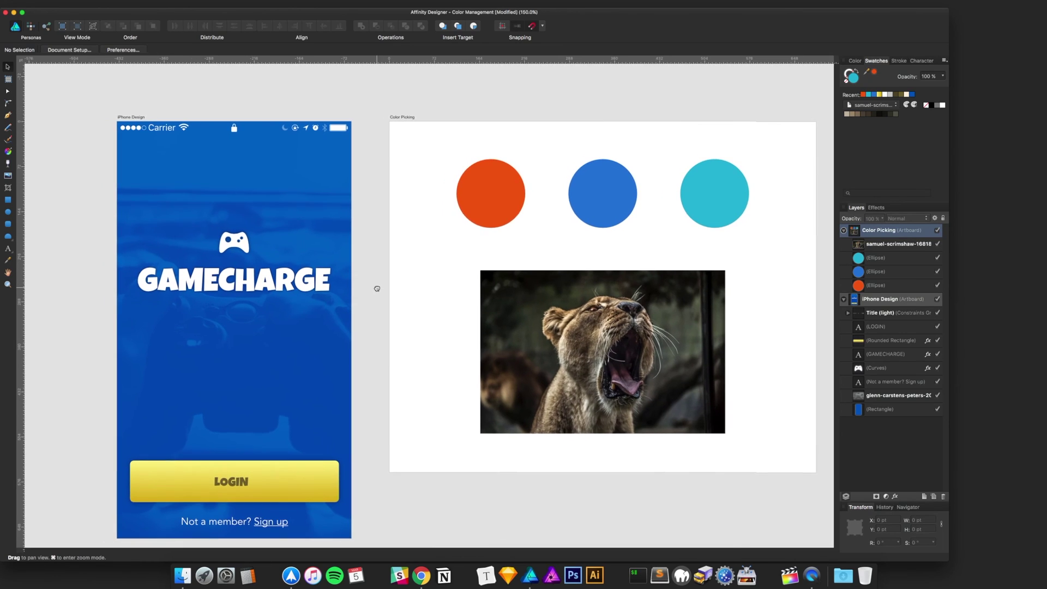